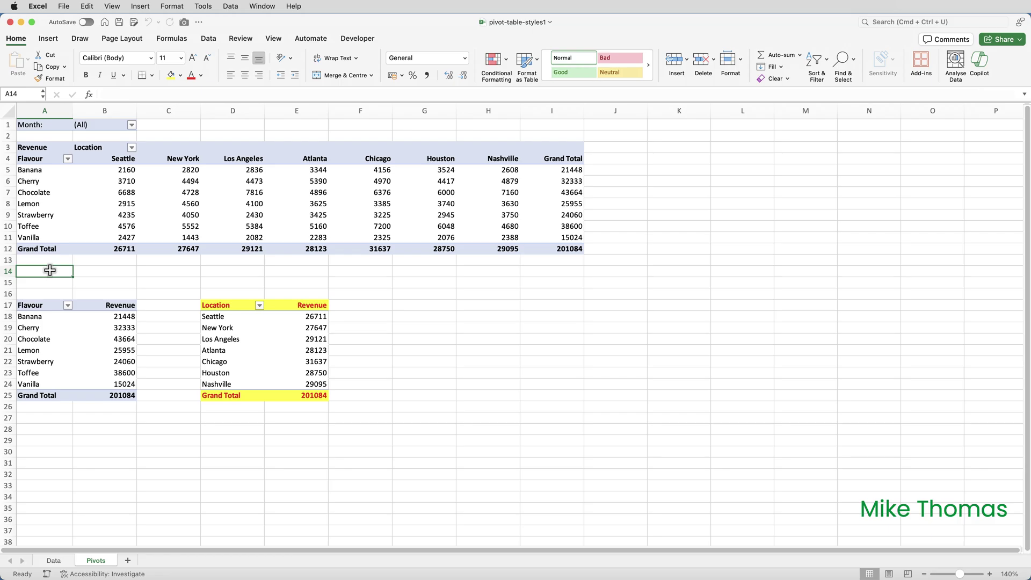
Apply a Dark orange PivotTable style to the top Flavour-by-Location pivot.
click(126, 193)
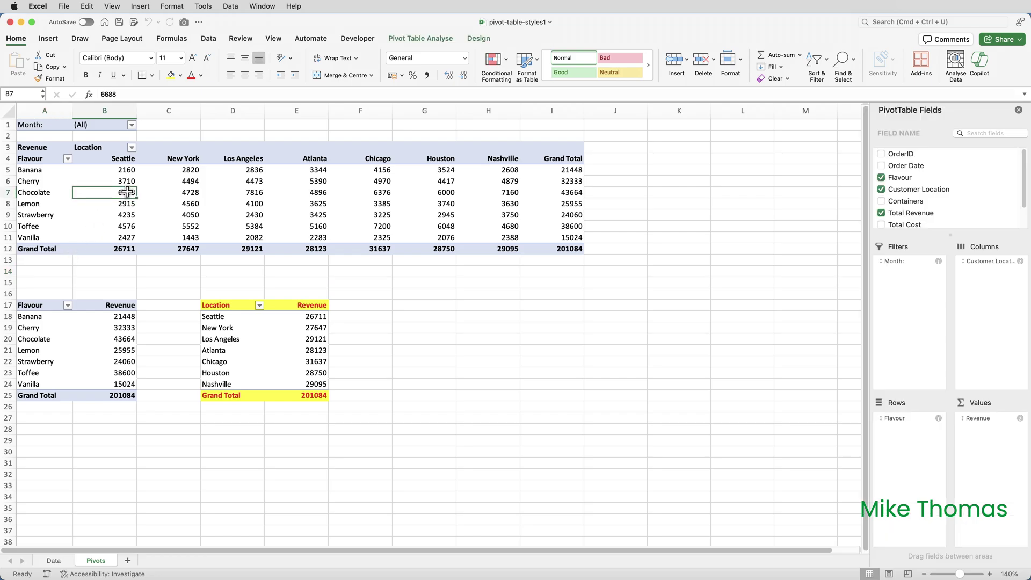
click(478, 39)
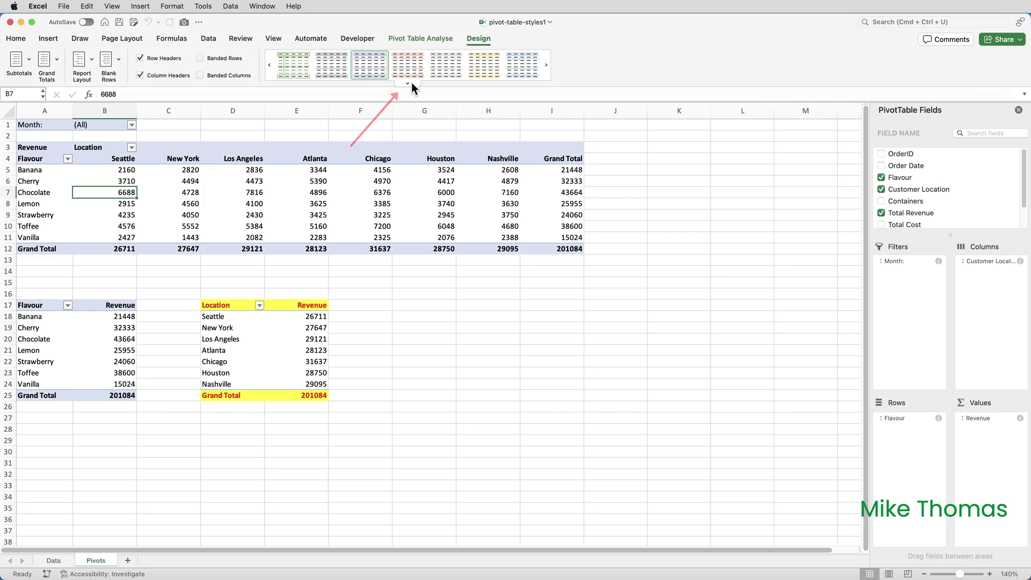
click(410, 84)
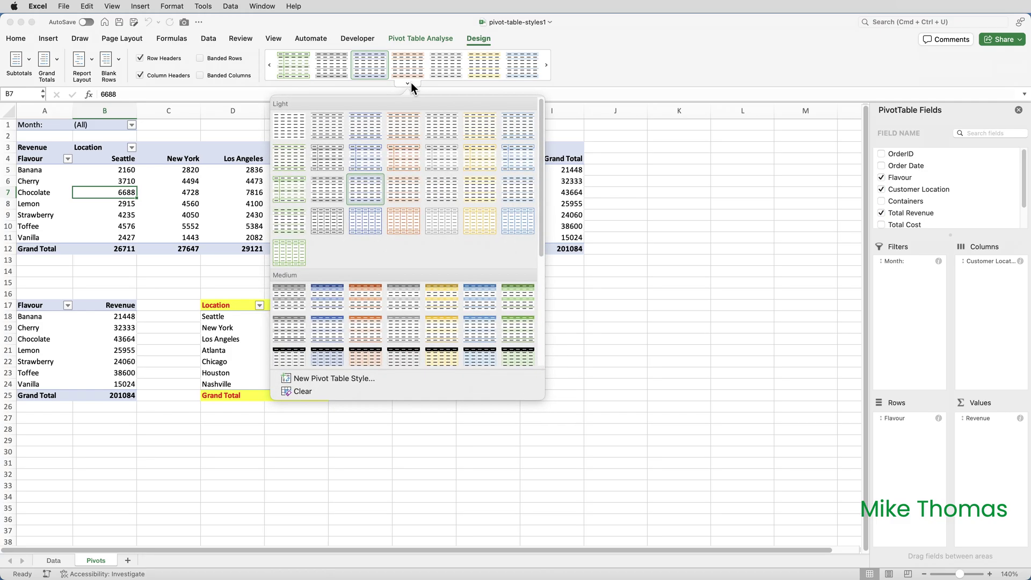
scroll(420, 160, down, 2)
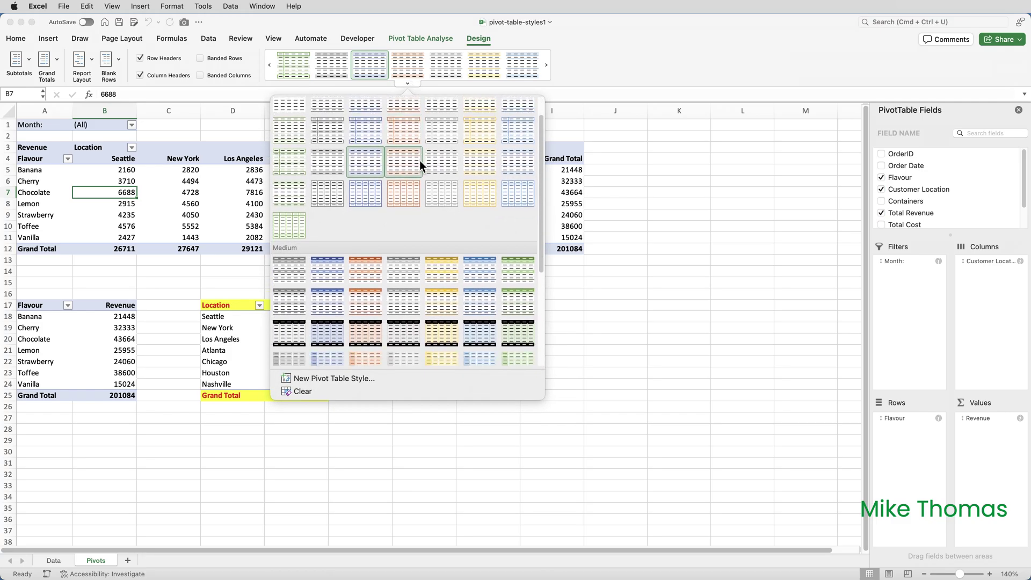
scroll(420, 160, down, 5)
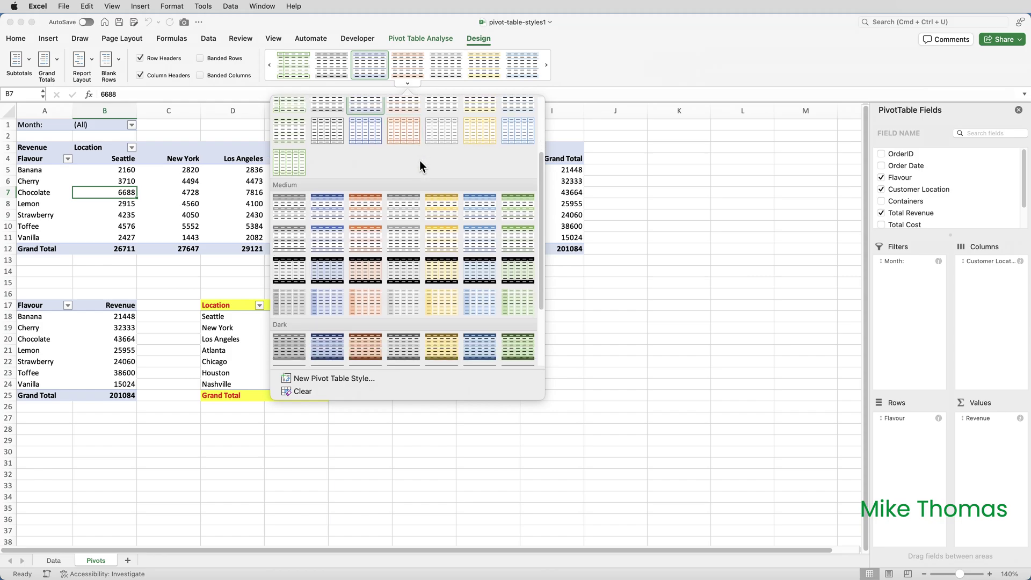
scroll(420, 160, down, 6)
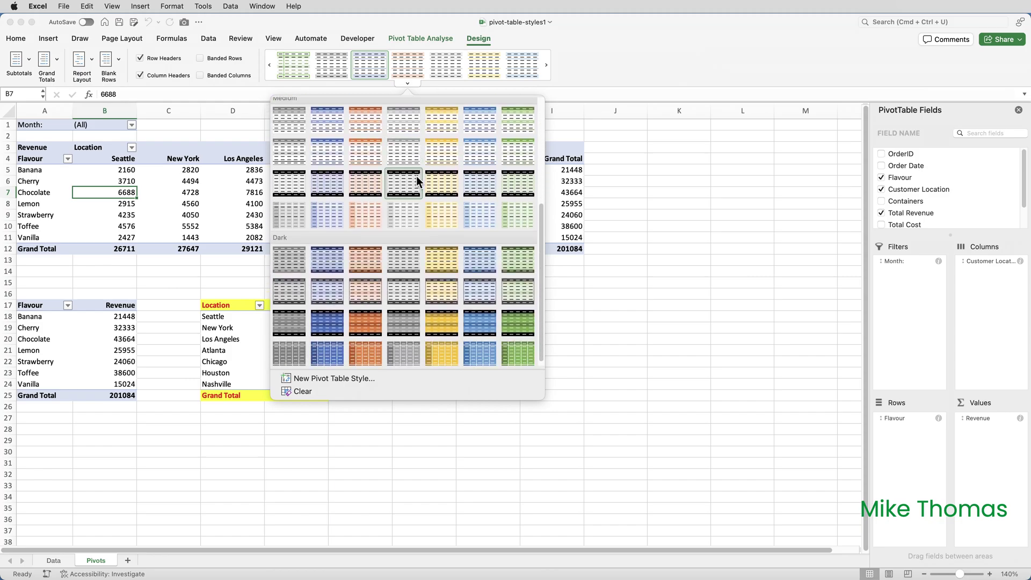
click(376, 255)
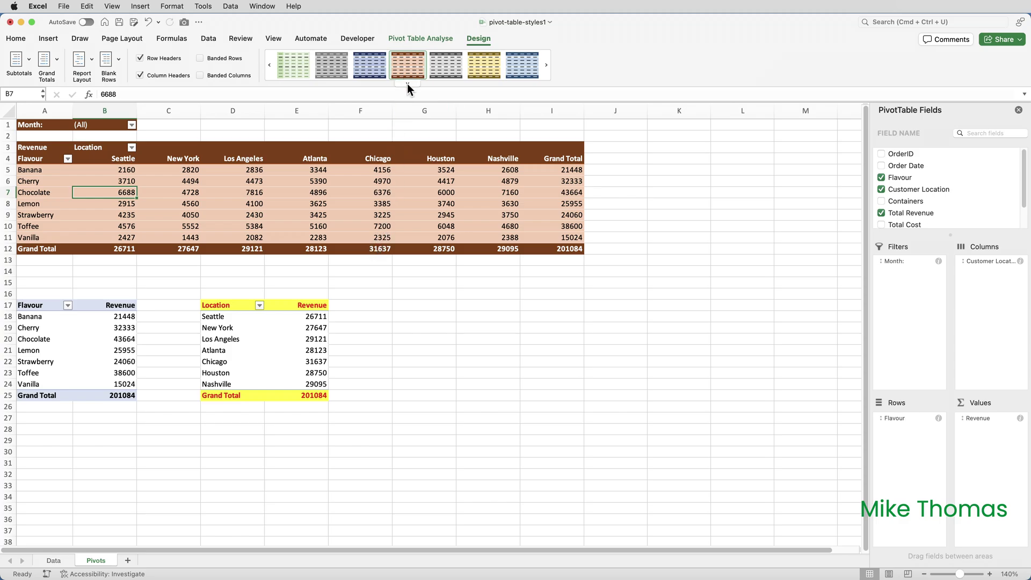
Replace the orange style with a Medium green pivot style.
click(407, 83)
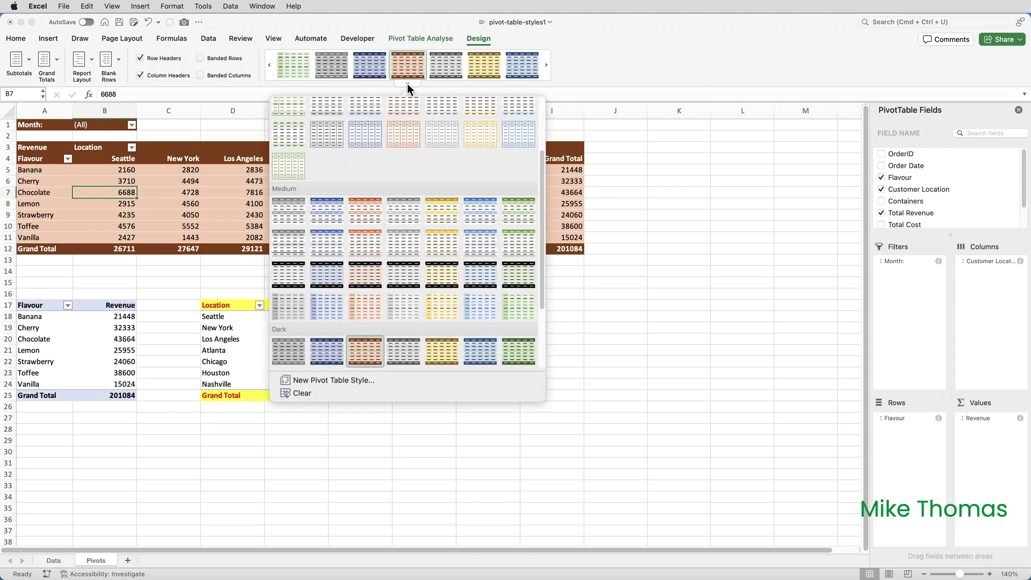
click(516, 214)
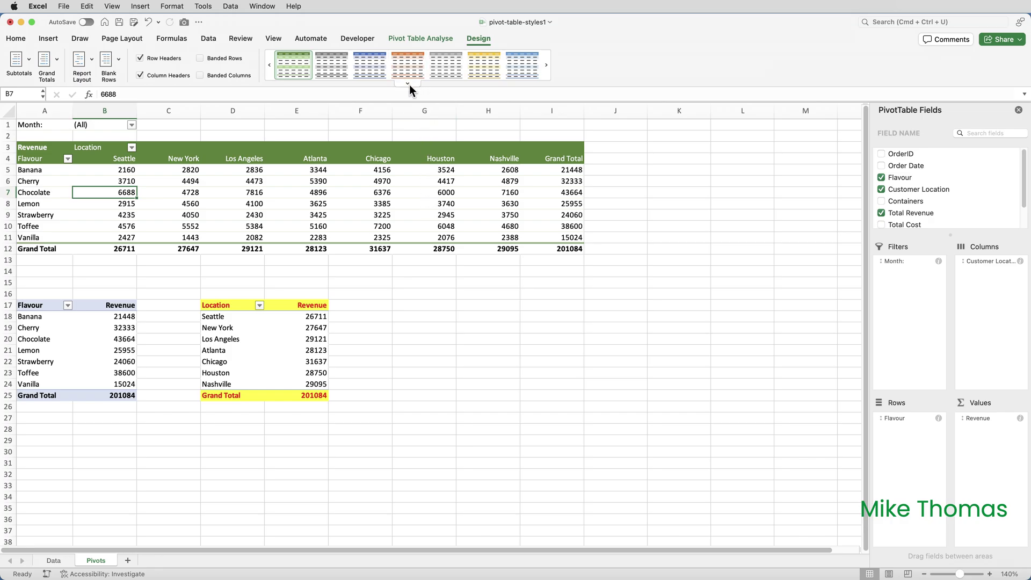
click(410, 84)
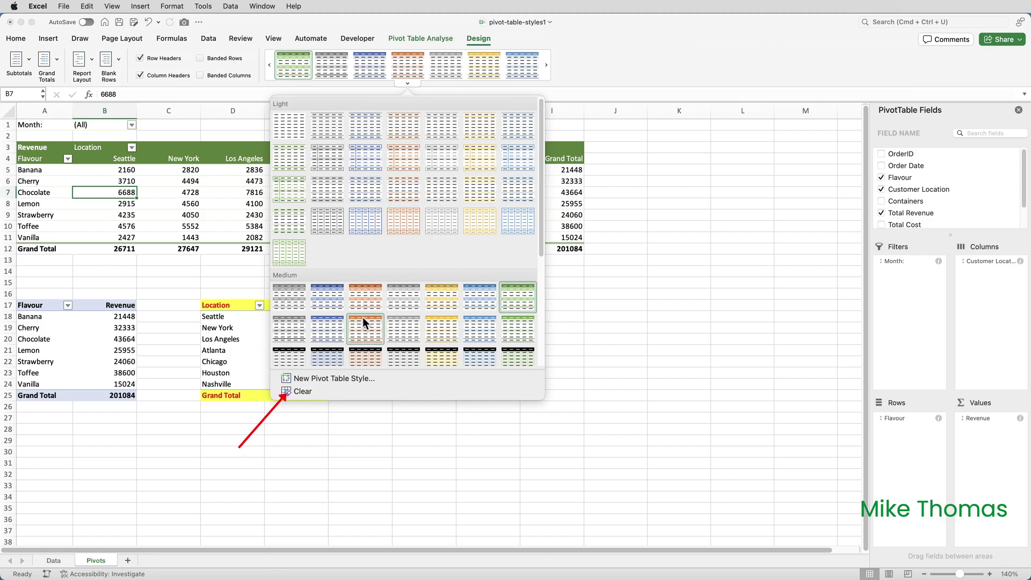
Clear the style from the top pivot and glance at the plain style's options without choosing one.
click(303, 391)
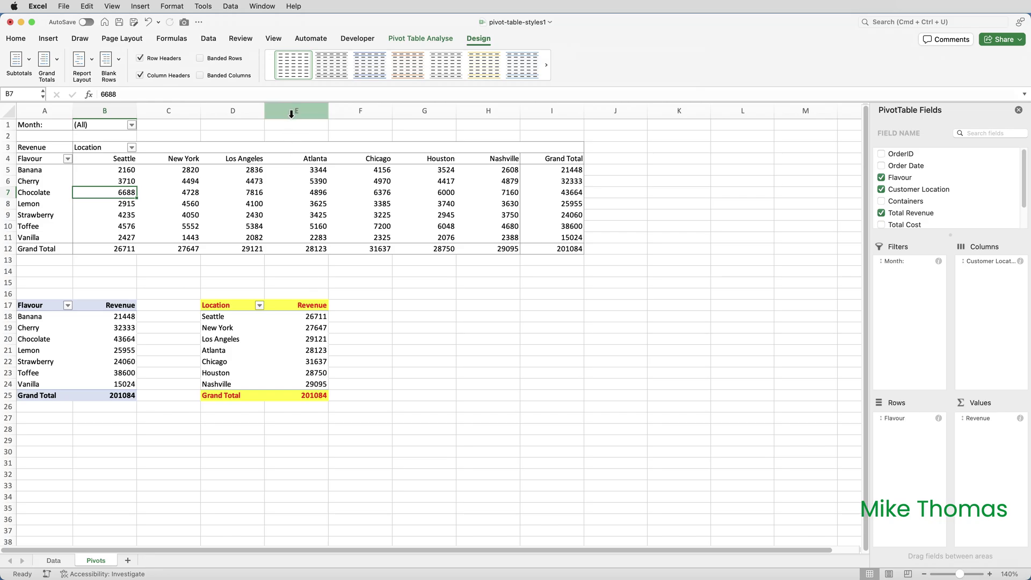
right_click(299, 67)
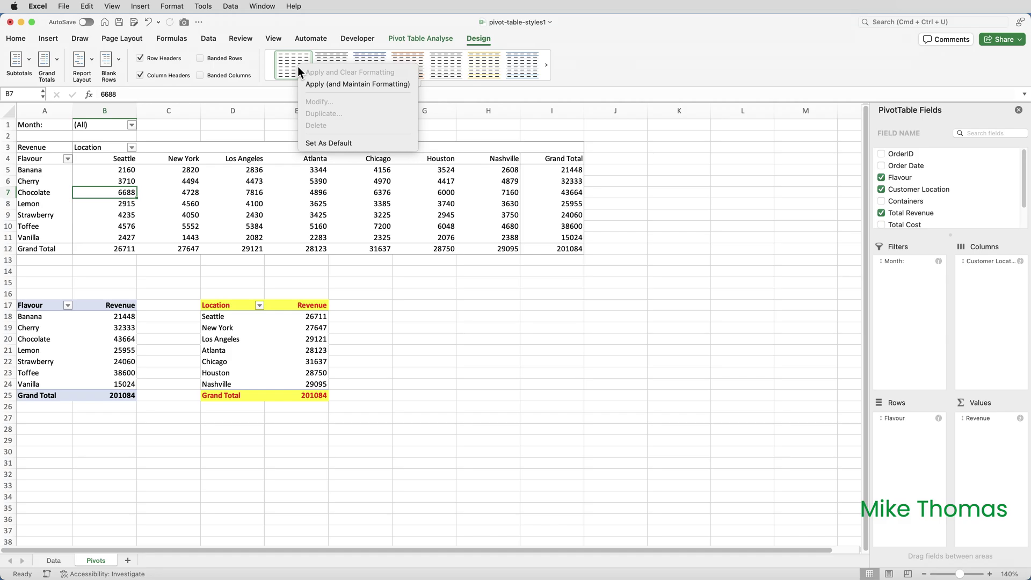
key(Escape)
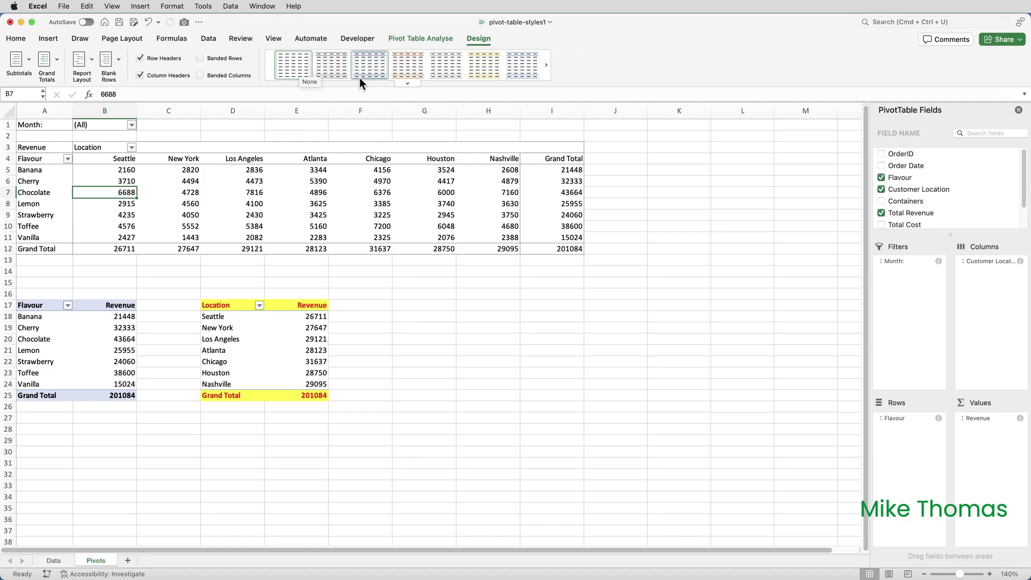
Start a new custom PivotTable style named 'Mike Style 1'.
click(408, 84)
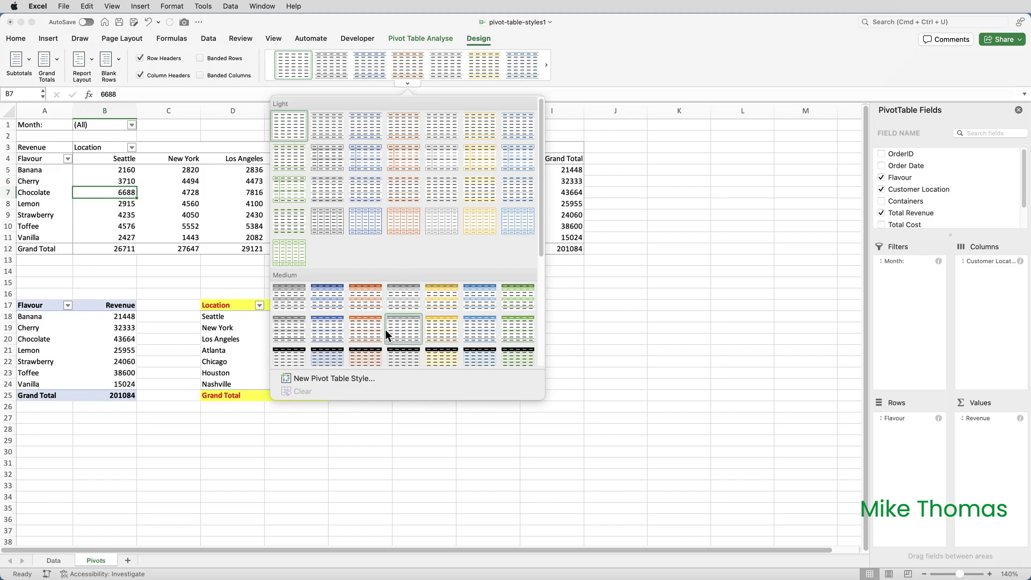
click(365, 378)
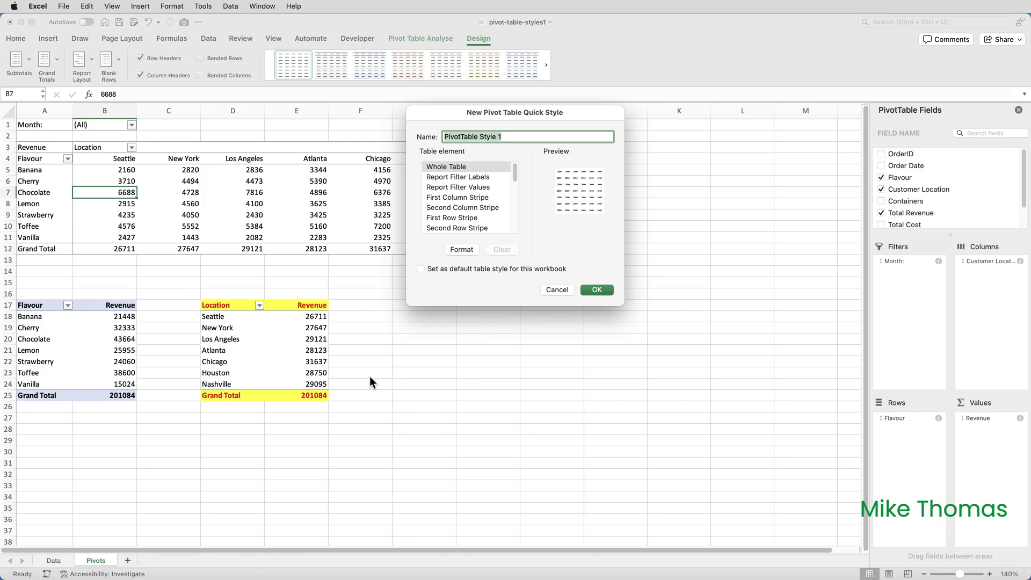
text(Mike STyl)
key(BackSpace)
key(BackSpace)
key(BackSpace)
text(tyle 1)
Open formatting for the Whole Table element, then cancel without changes.
mouse_move(514, 175)
mouse_down()
mouse_move(520, 221)
mouse_move(519, 165)
mouse_up()
click(462, 250)
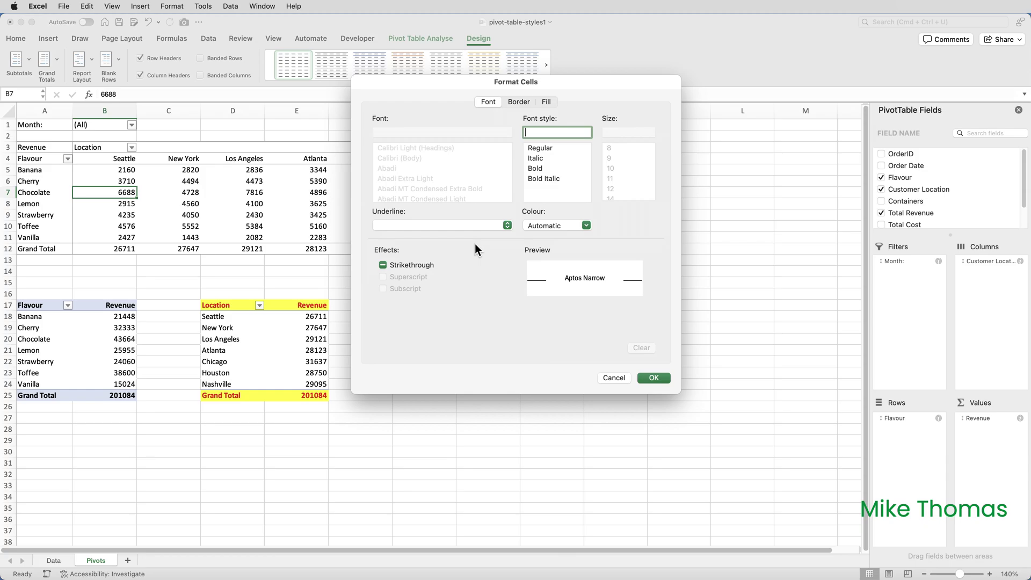
click(619, 376)
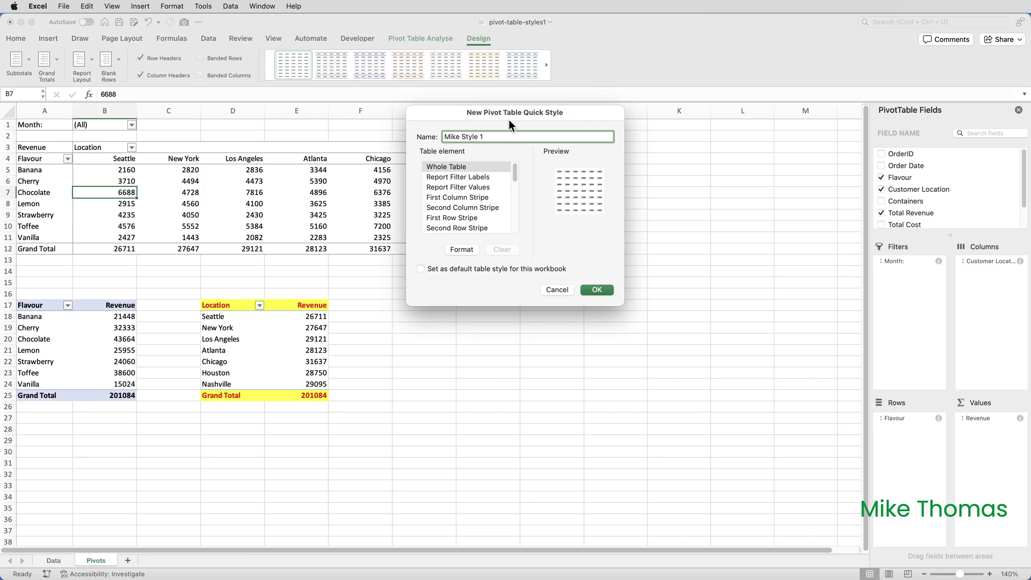
click(489, 177)
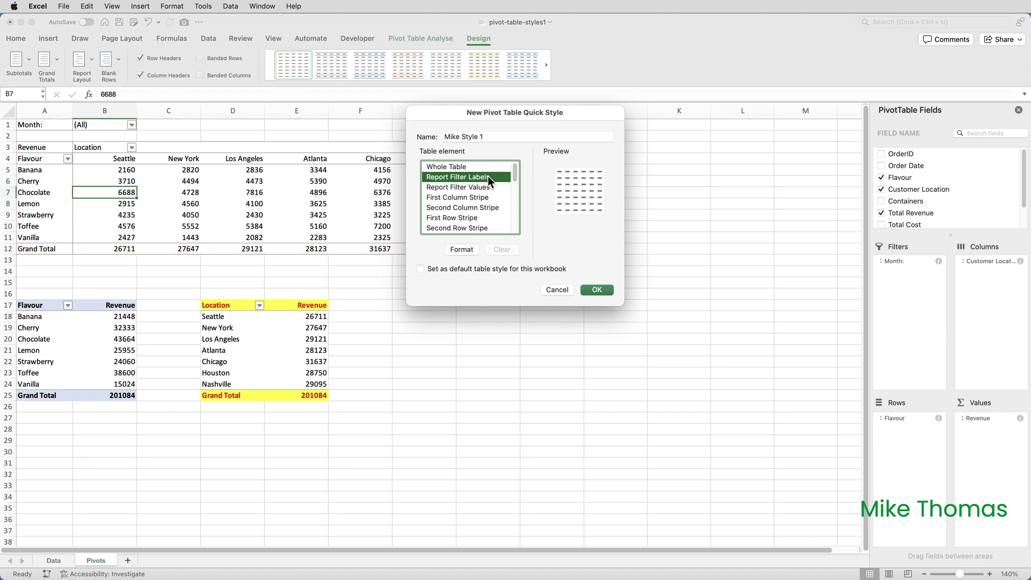
click(485, 188)
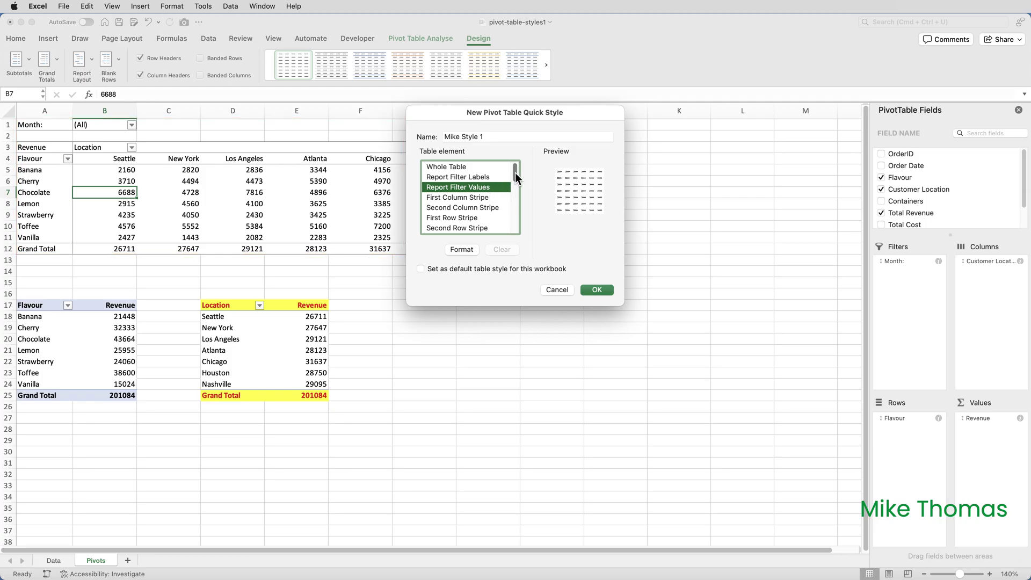
drag(515, 173, 514, 183)
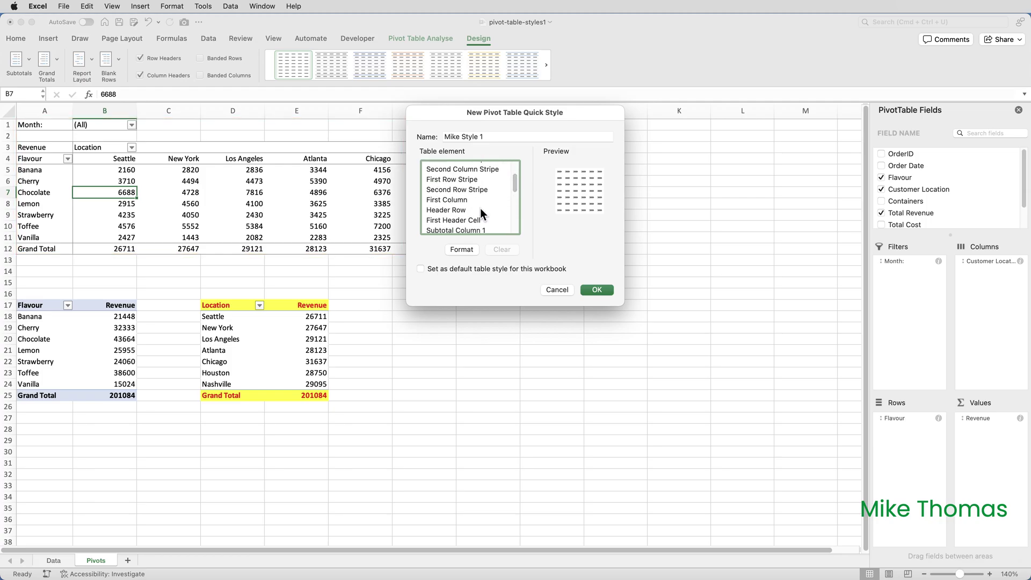
click(481, 210)
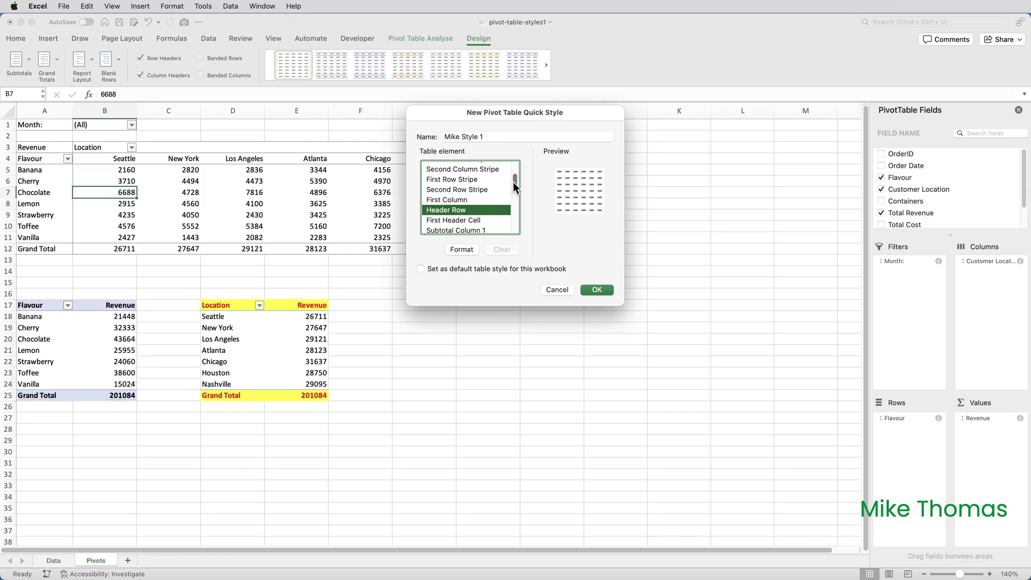
drag(513, 181, 510, 228)
click(479, 228)
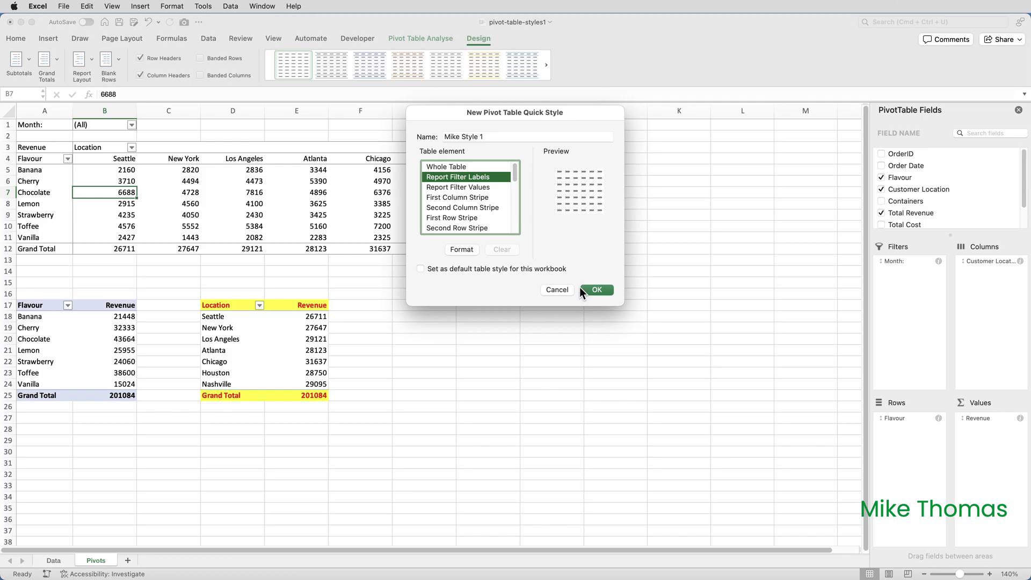
Give Report Filter Labels a custom 008037 dark green fill and white font colour.
click(463, 249)
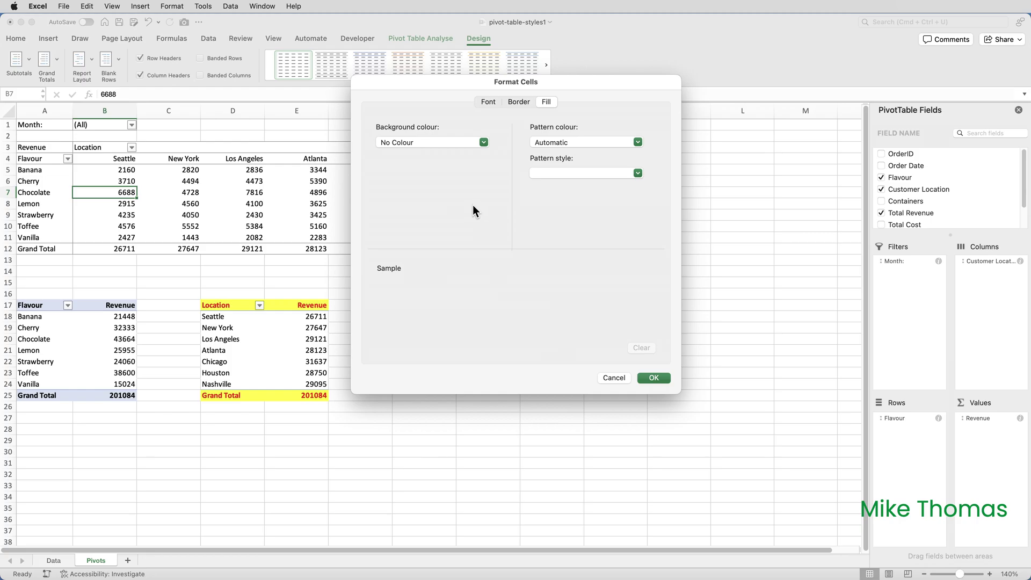
click(484, 142)
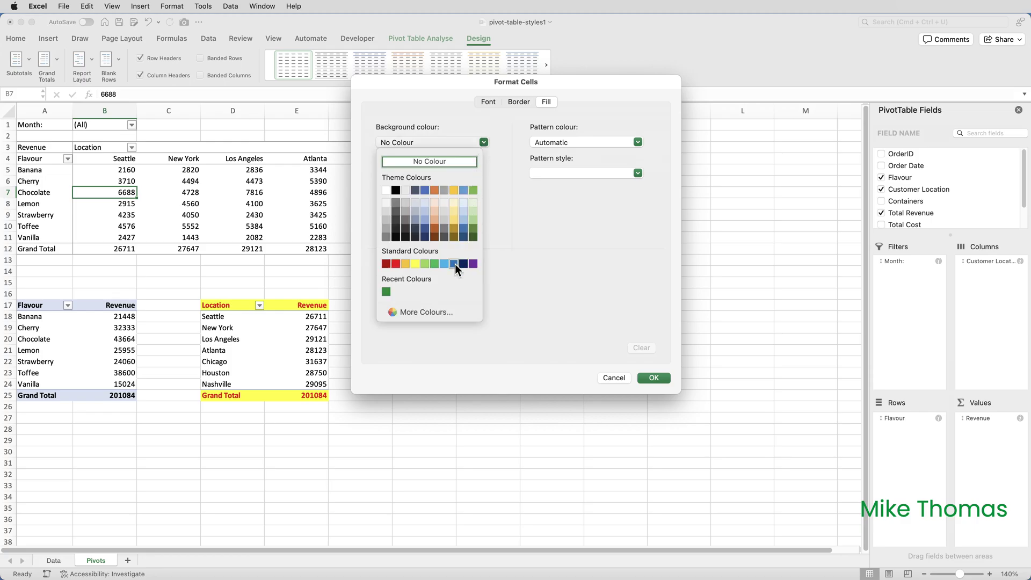
click(439, 312)
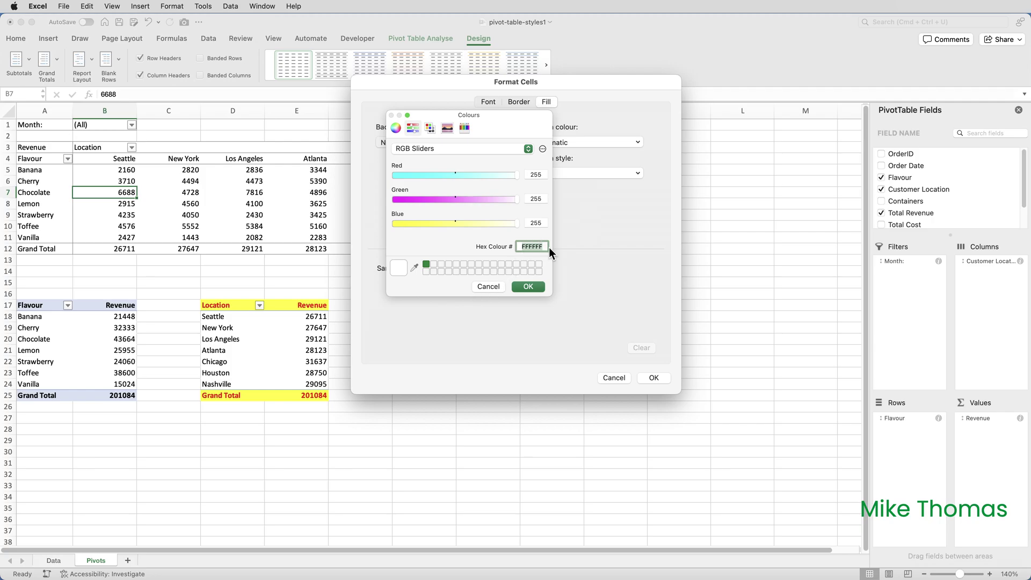
key(BackSpace)
text(008037)
click(529, 286)
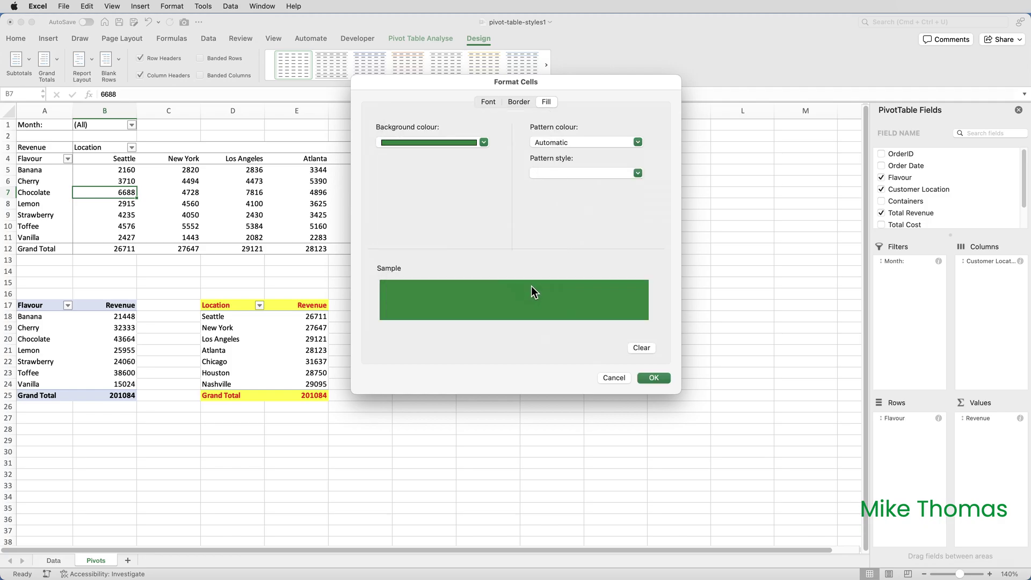
click(493, 100)
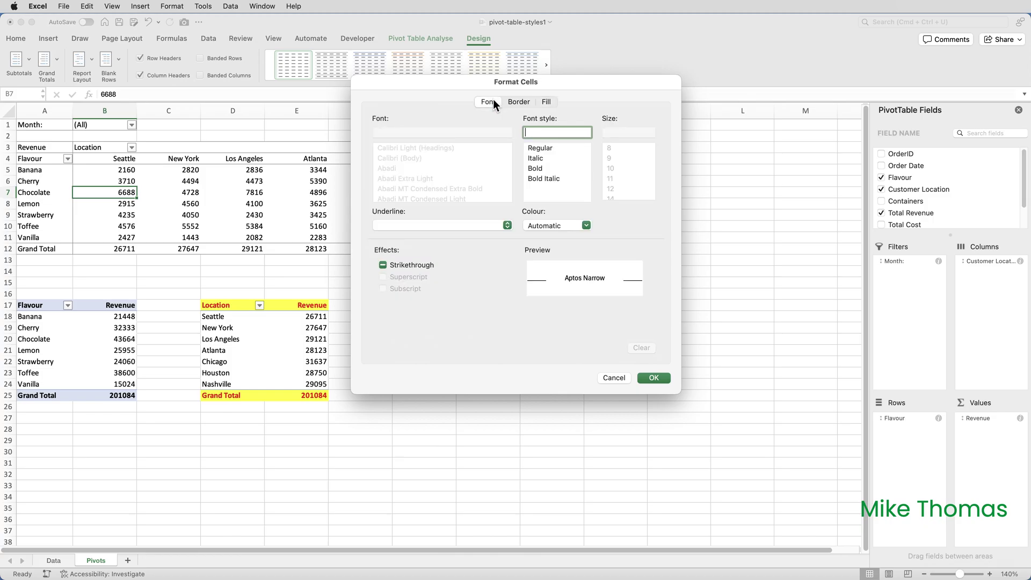
click(585, 226)
click(534, 273)
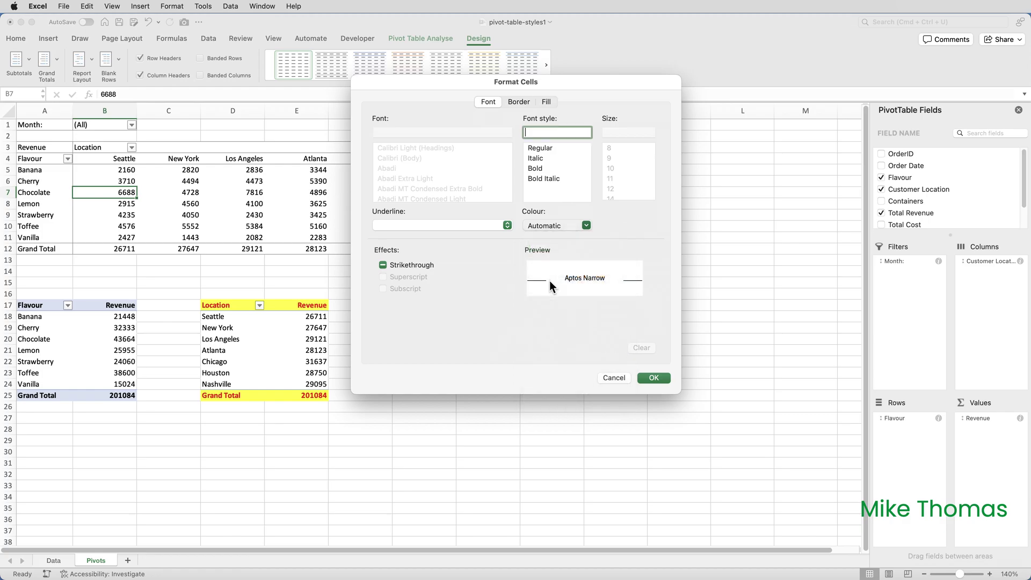
Confirm the labels formatting, then give Report Filter Values a light green fill.
click(651, 378)
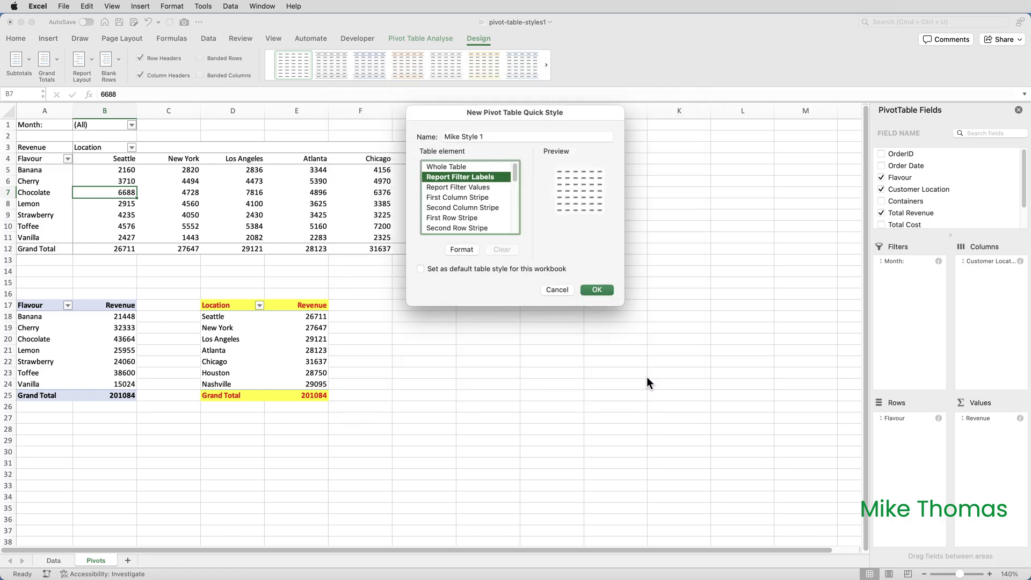
click(485, 187)
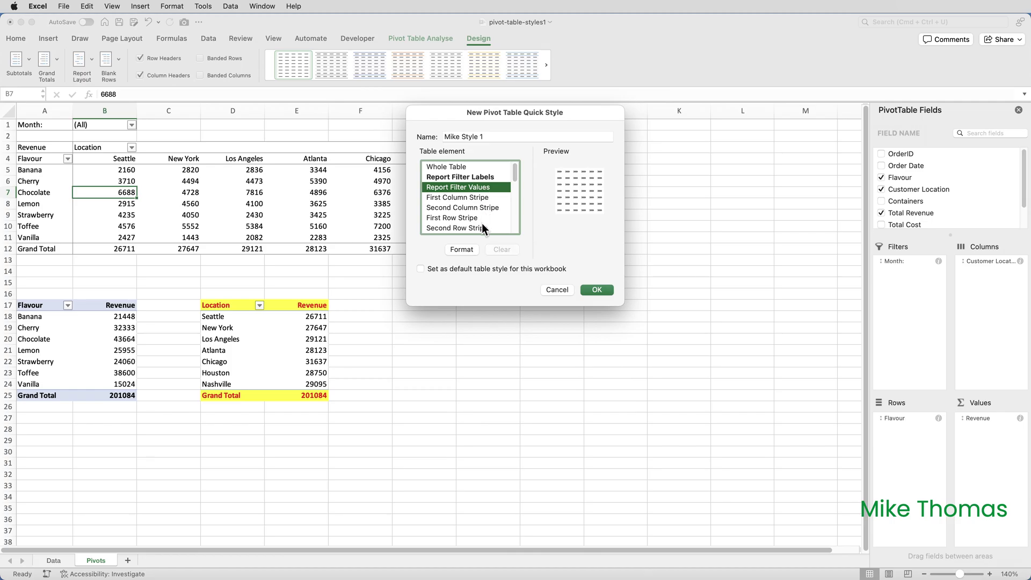
click(469, 249)
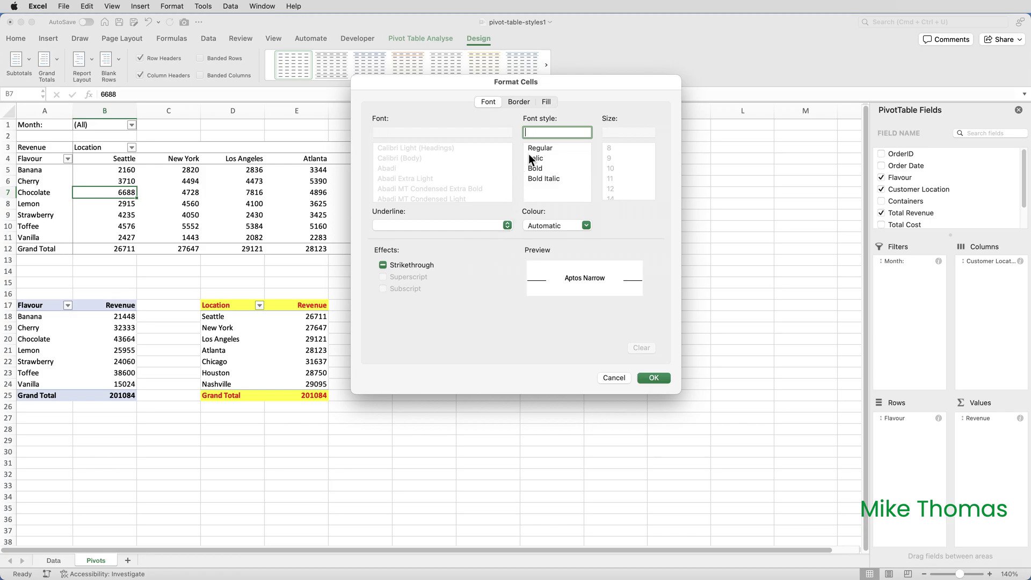
click(547, 102)
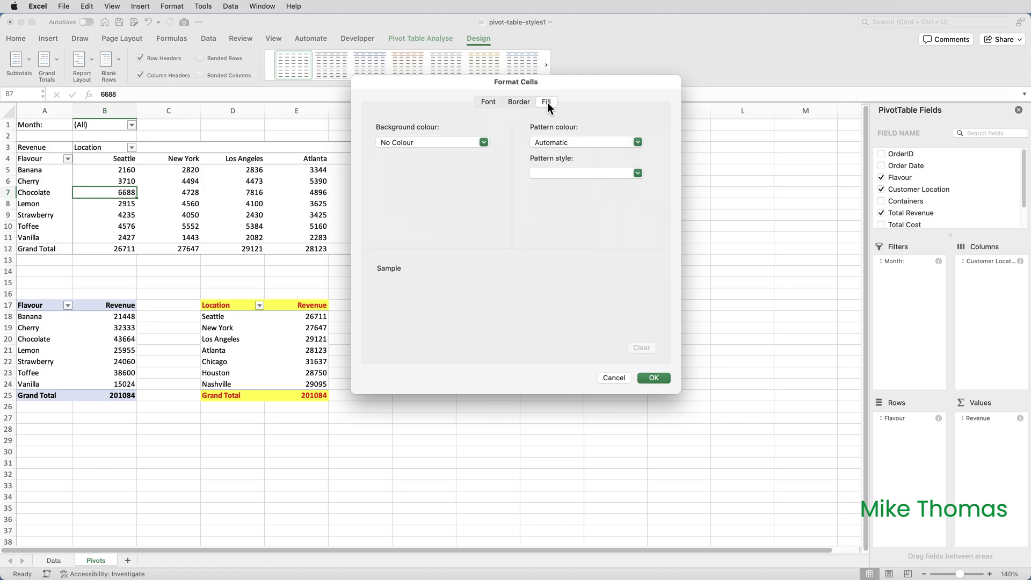
click(484, 143)
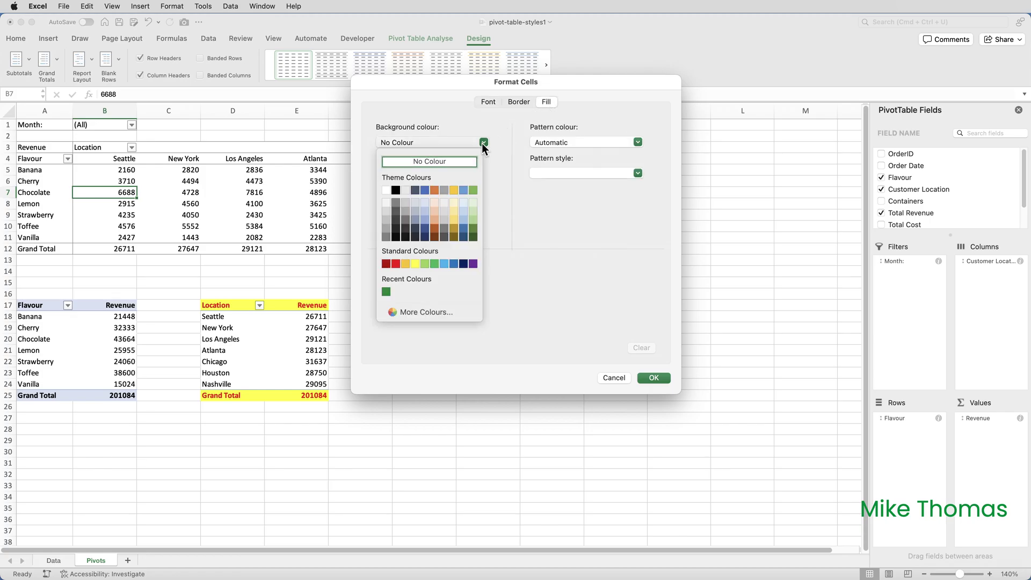
click(473, 212)
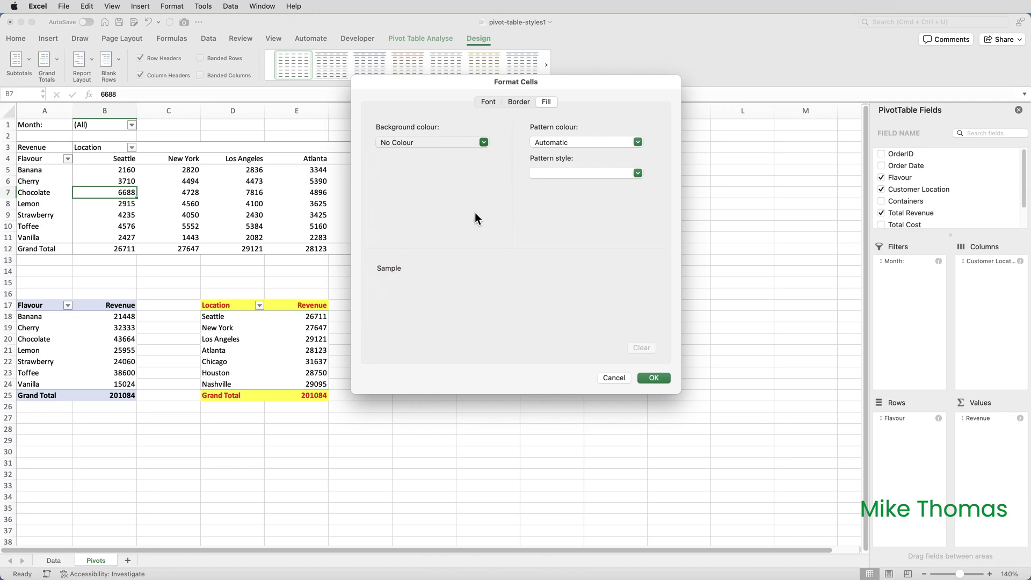
click(653, 378)
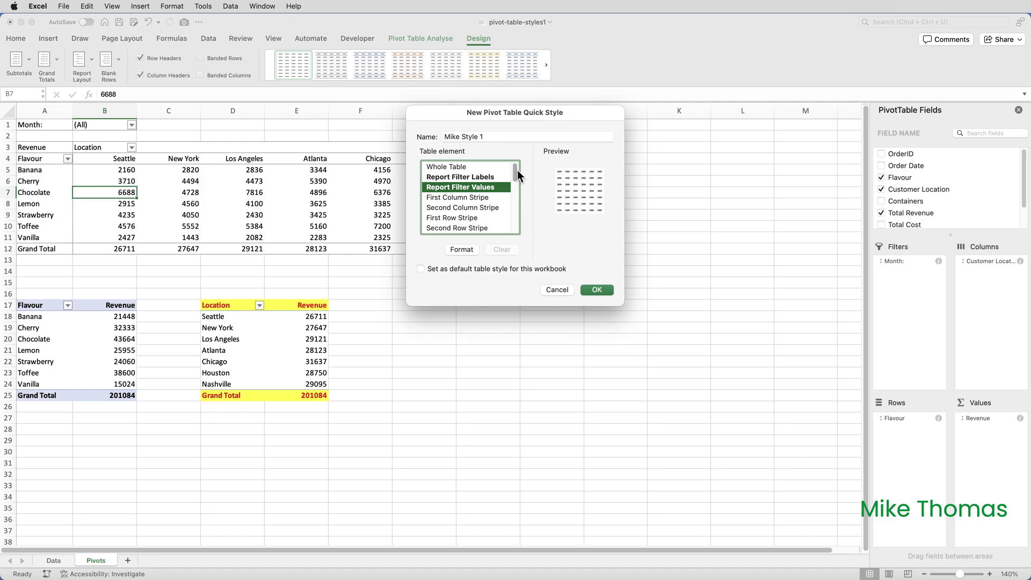
Give the Grand Total Row a custom 008037 dark green fill.
drag(517, 170, 514, 223)
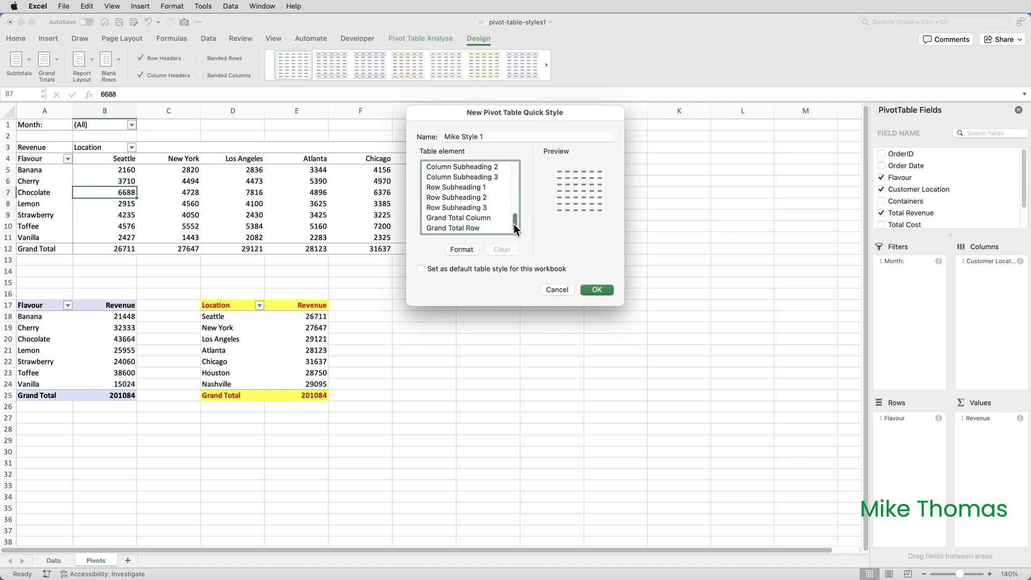
click(485, 229)
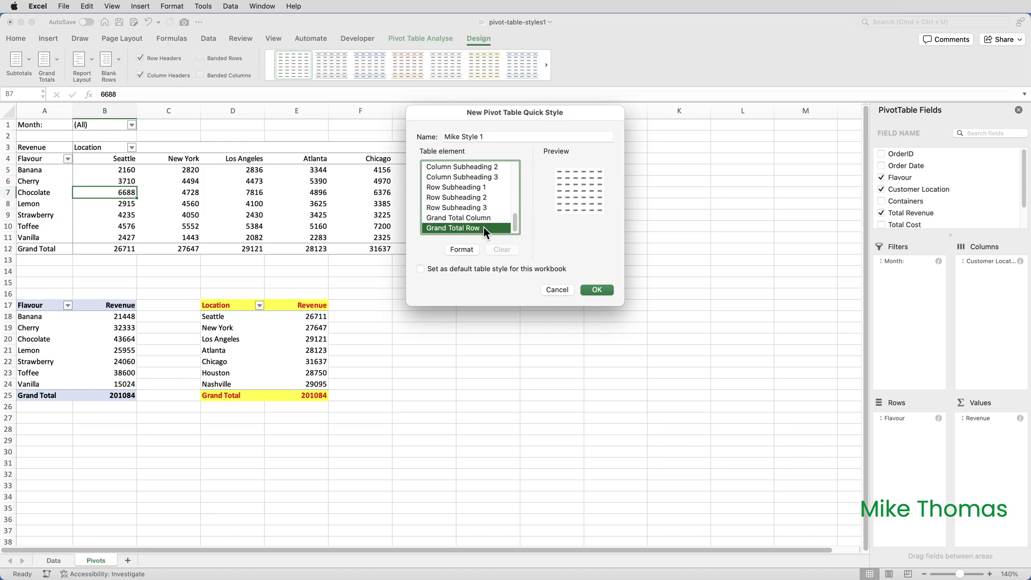
click(462, 250)
click(483, 143)
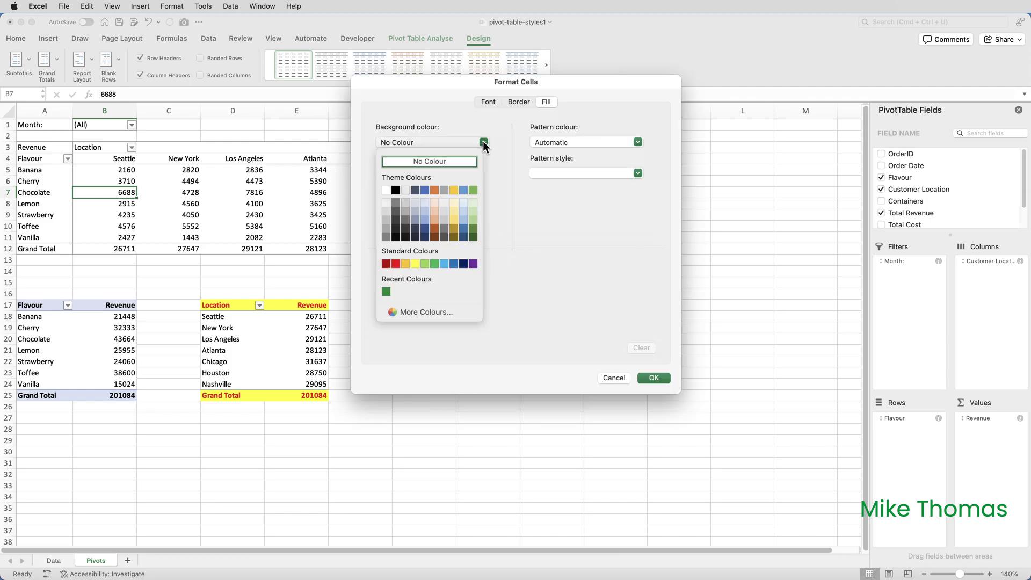
click(439, 315)
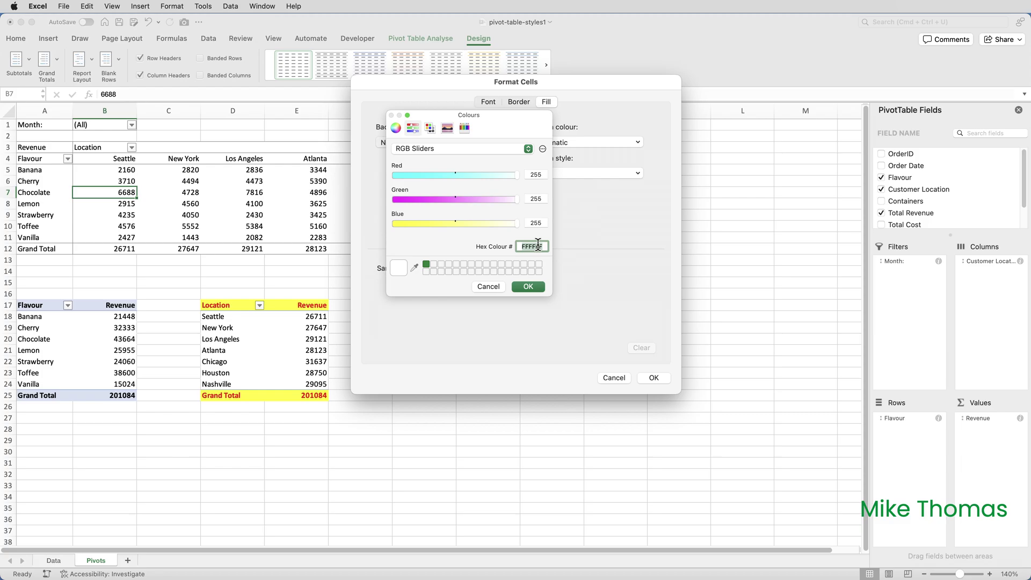
text(008037)
click(538, 285)
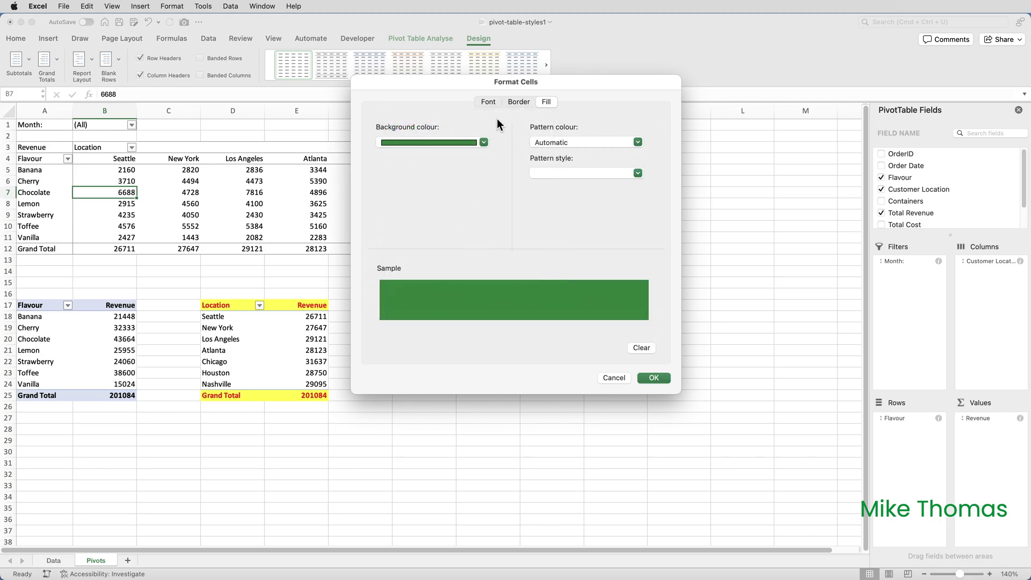
Make the Grand Total text white bold italic and save Mike Style 1.
click(490, 102)
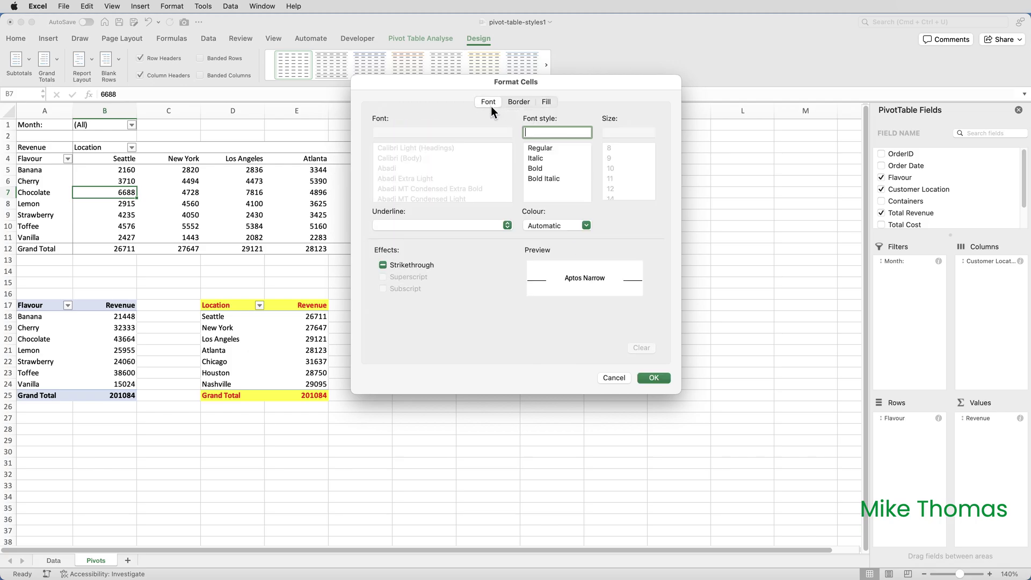
click(560, 222)
click(539, 275)
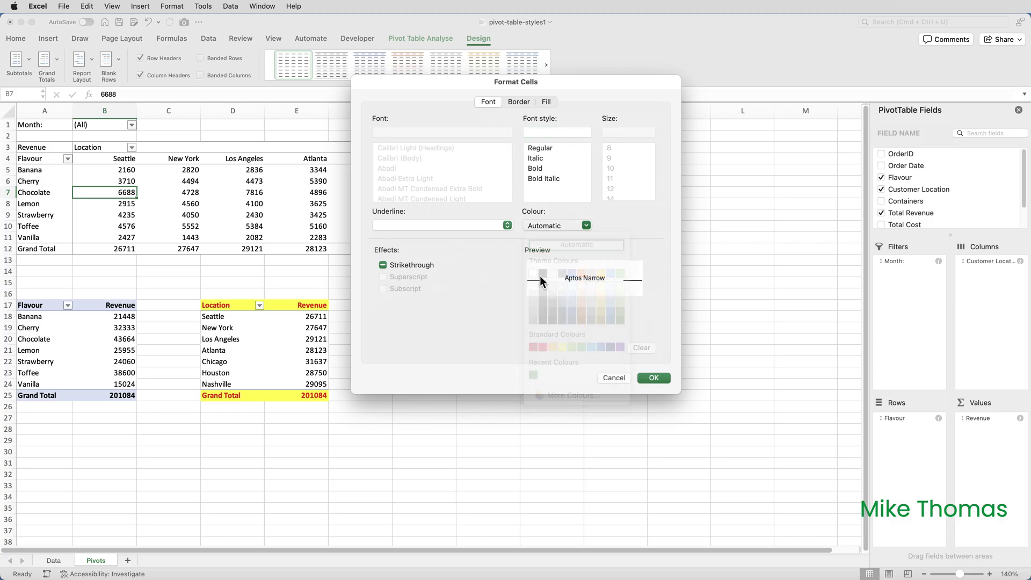
click(550, 178)
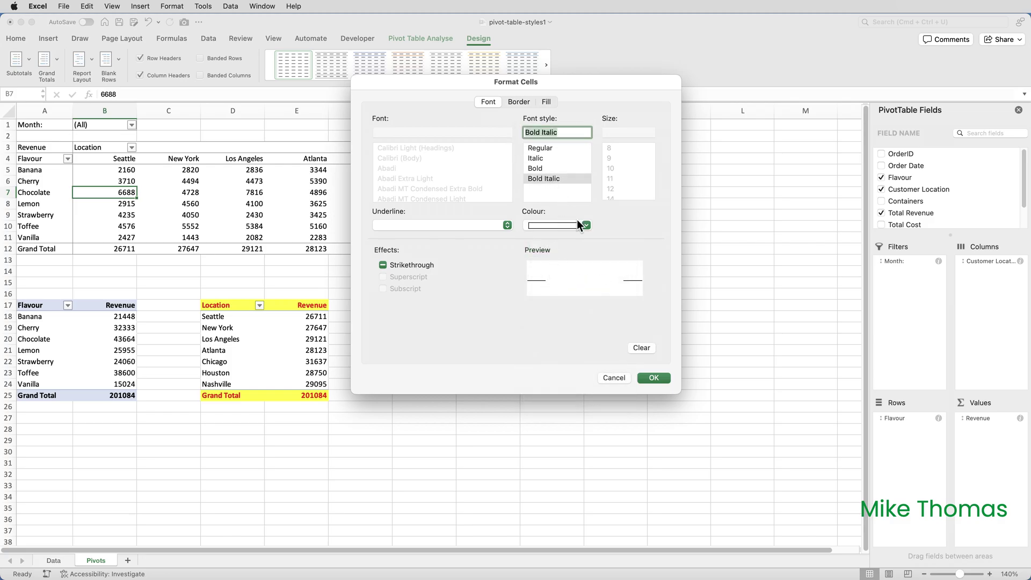
click(651, 379)
click(594, 288)
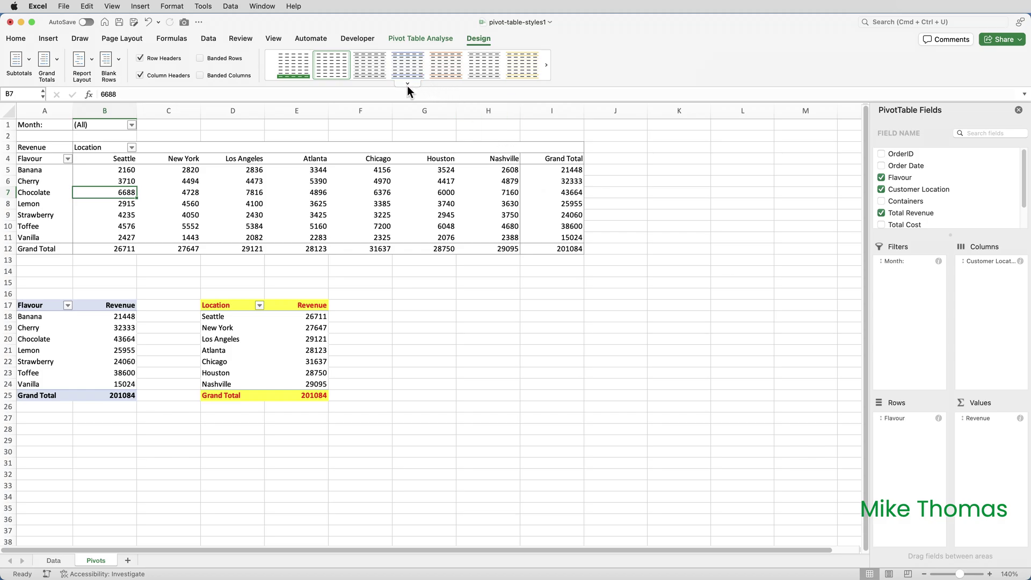
Apply Mike Style 1 to the top pivot and then to the lower Flavour/Revenue pivot.
click(407, 84)
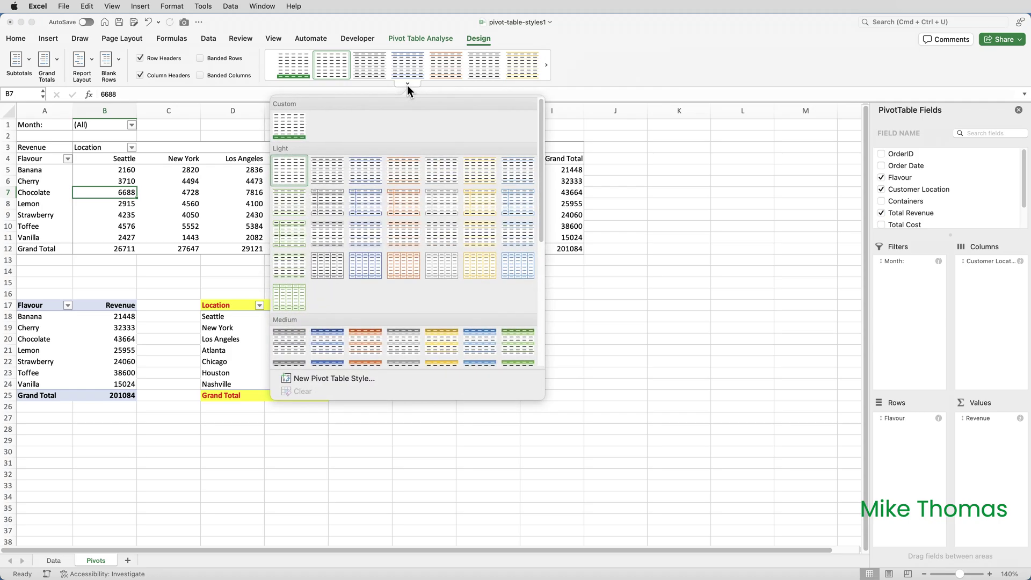
click(292, 124)
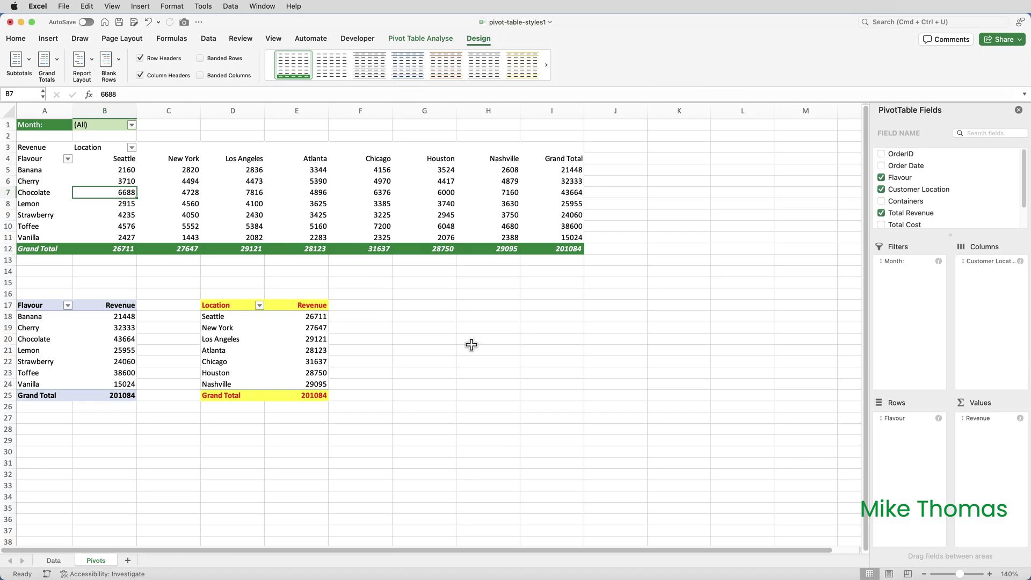
click(50, 305)
drag(50, 306, 100, 395)
click(48, 305)
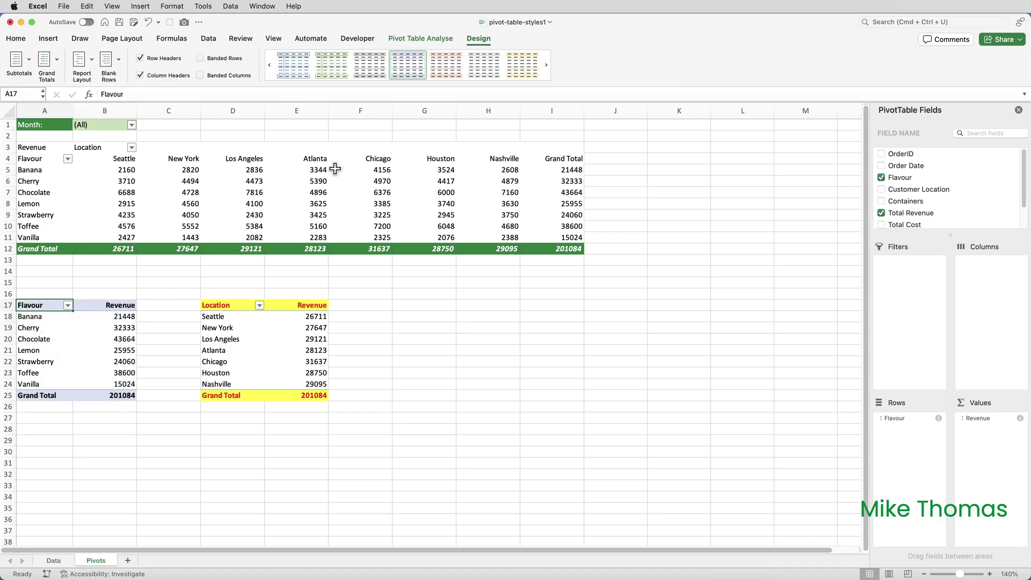
click(408, 82)
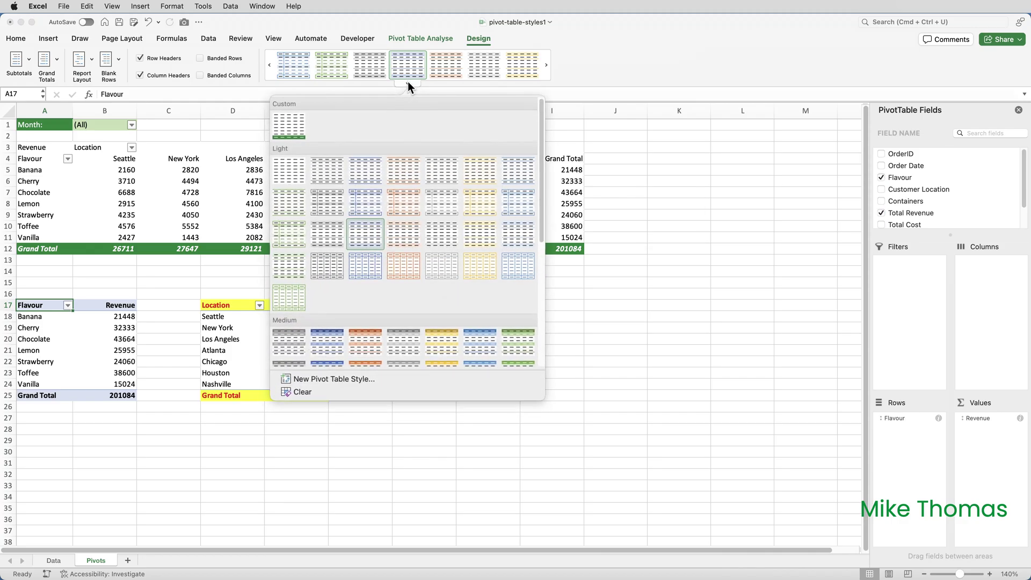
click(291, 123)
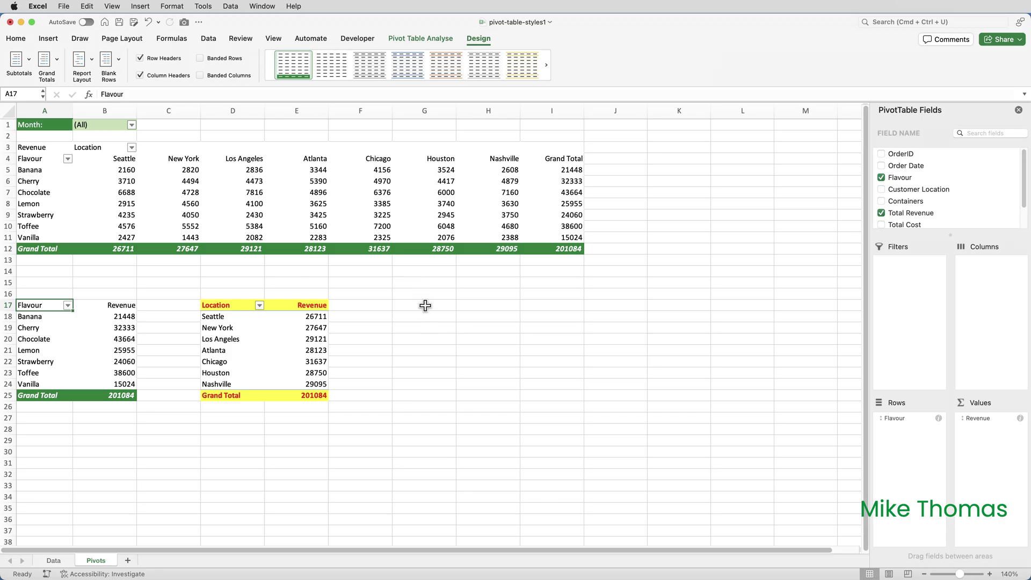
Modify Mike Style 1 so its Header Row has a light blue fill.
right_click(294, 67)
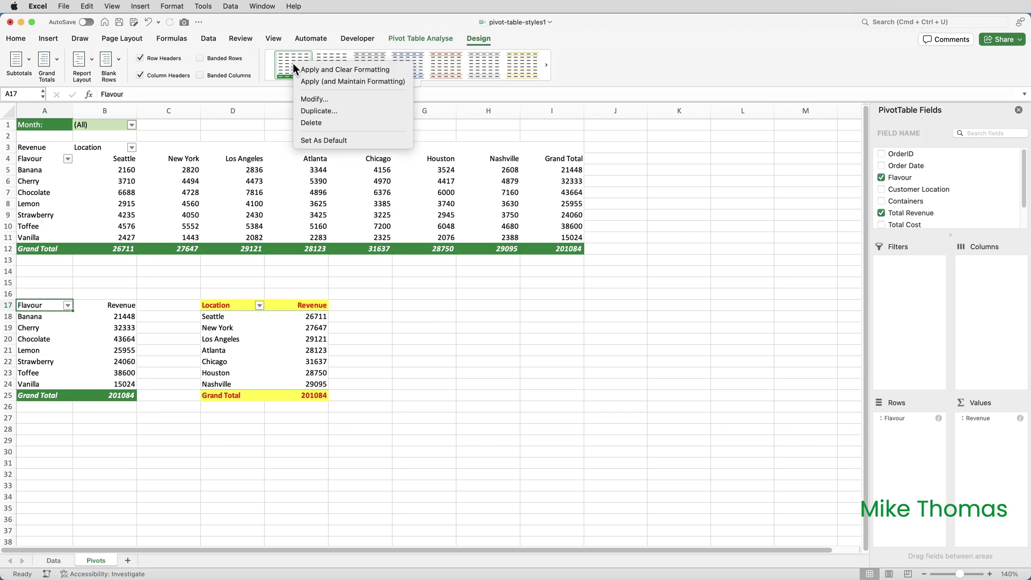
click(314, 98)
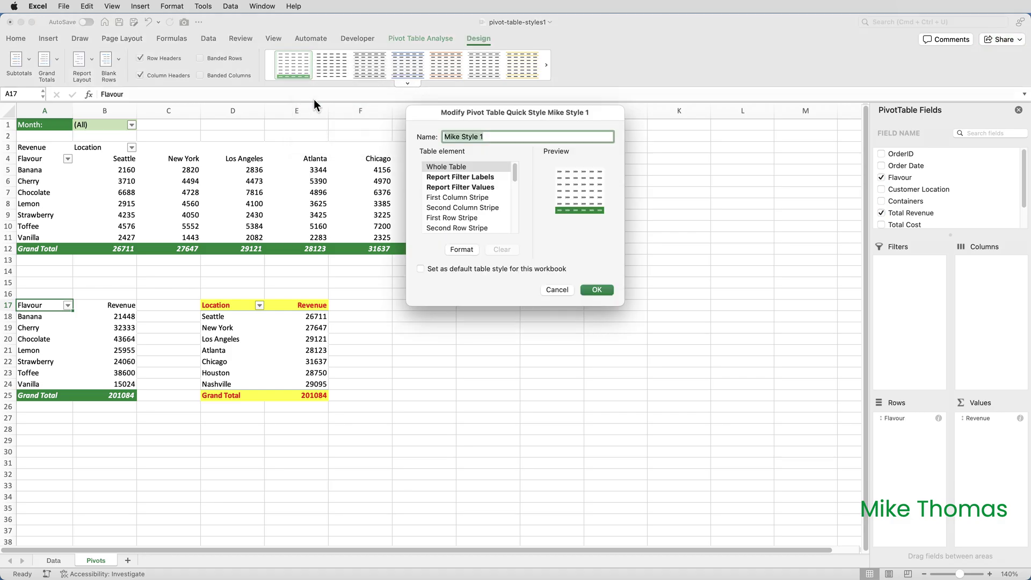
drag(513, 170, 511, 188)
click(475, 182)
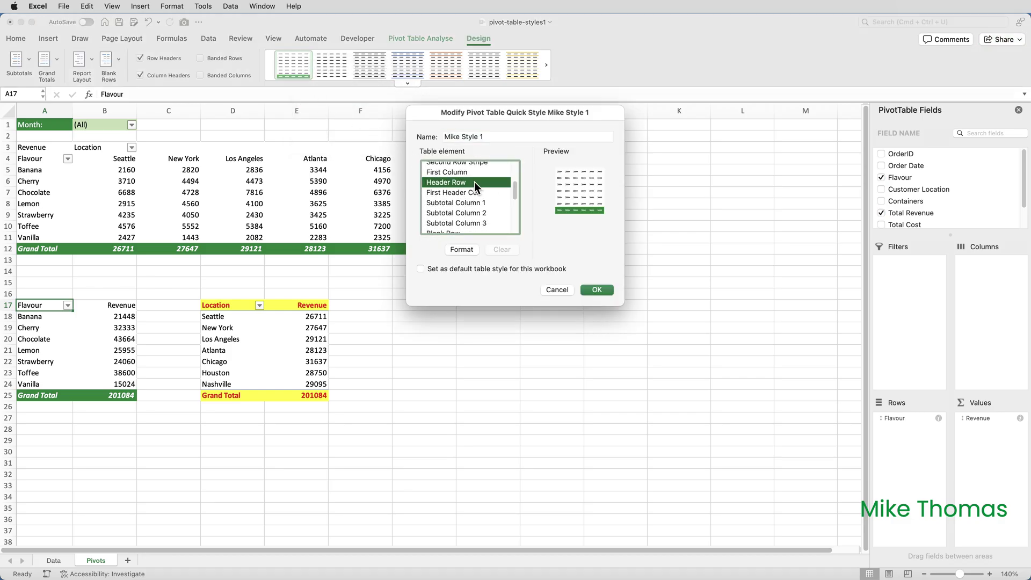
click(461, 249)
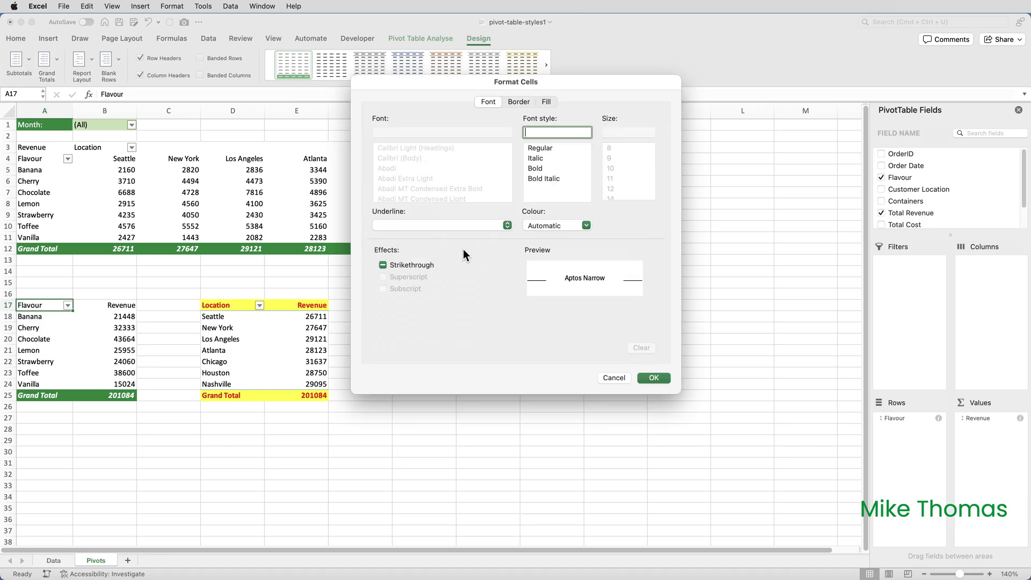
click(546, 102)
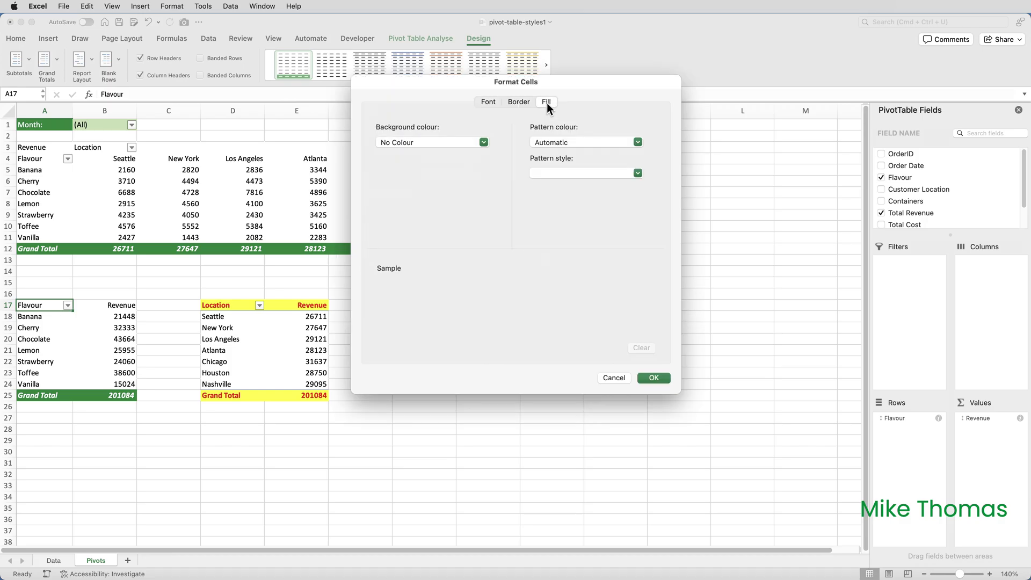
click(483, 143)
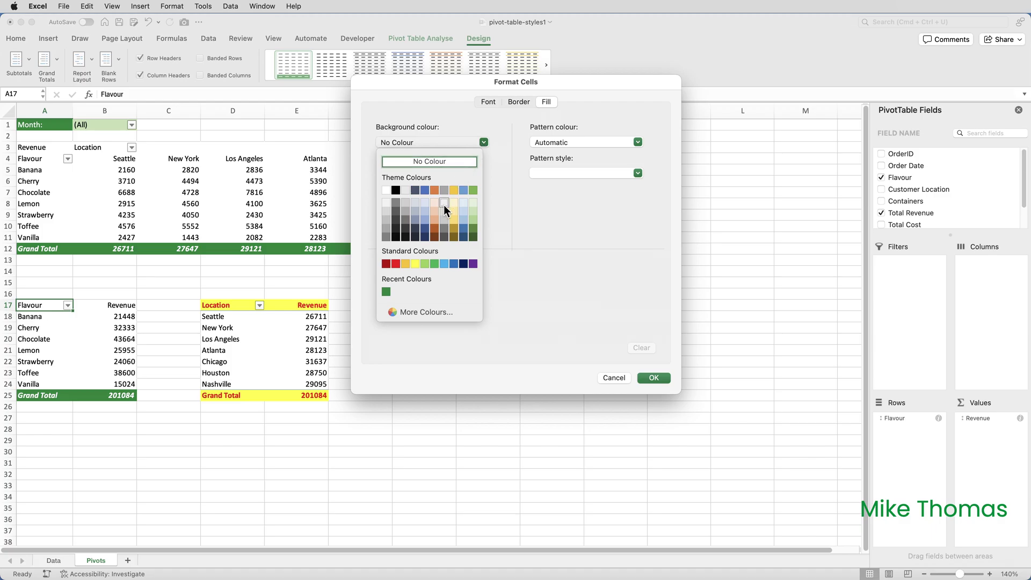
click(426, 220)
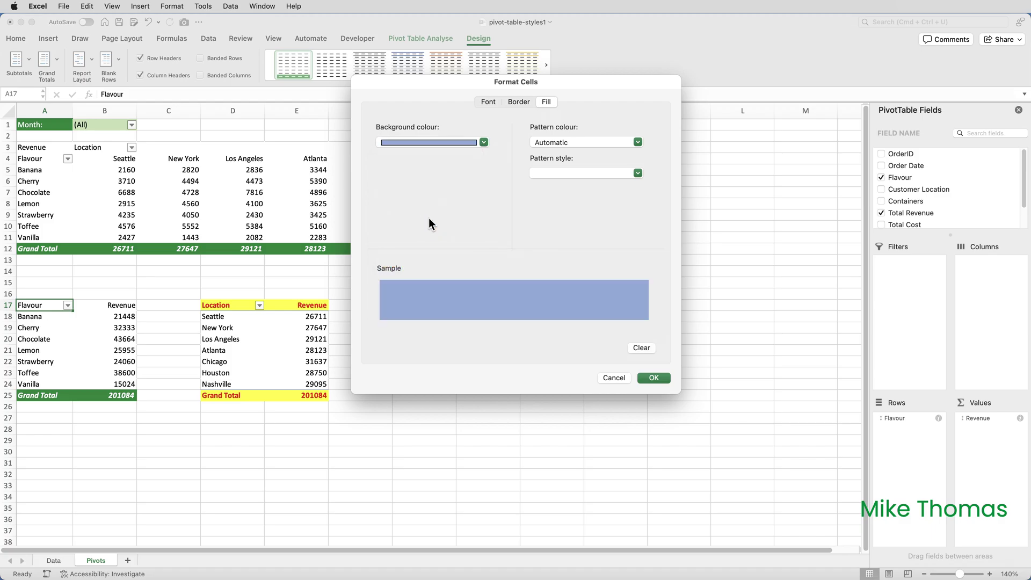
Make the Header Row text white and save the style changes.
click(495, 100)
click(539, 225)
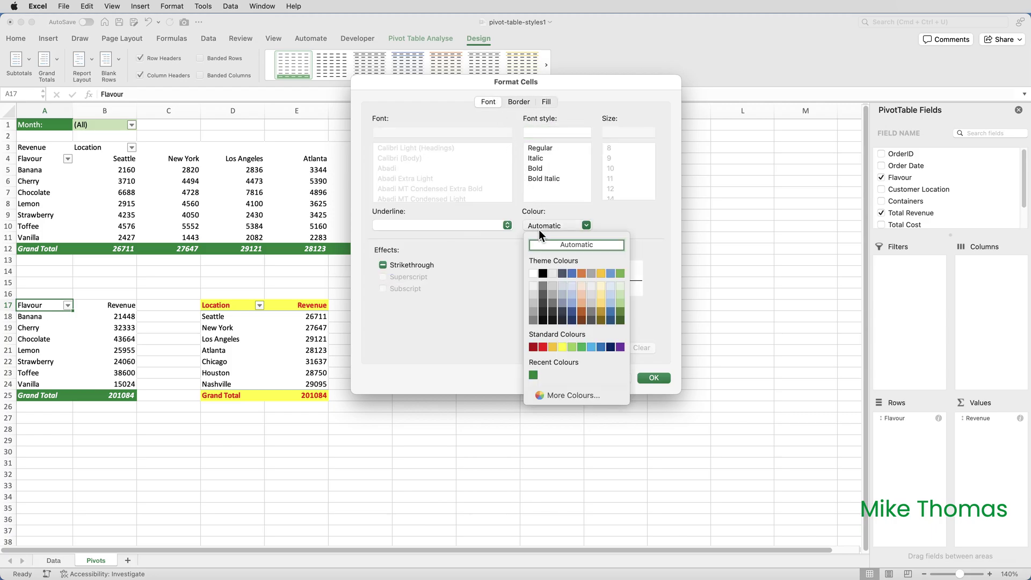
click(534, 274)
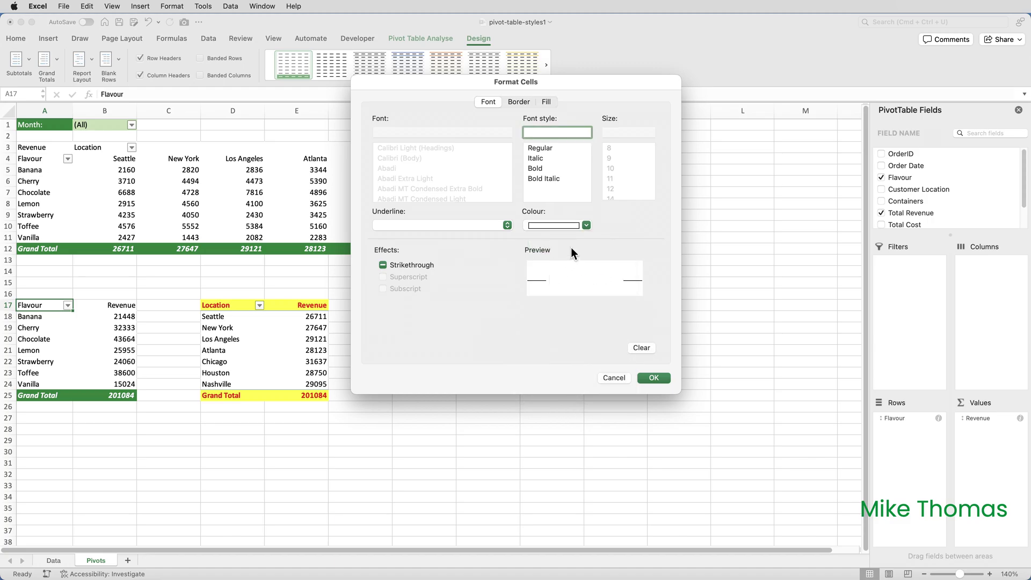
click(649, 376)
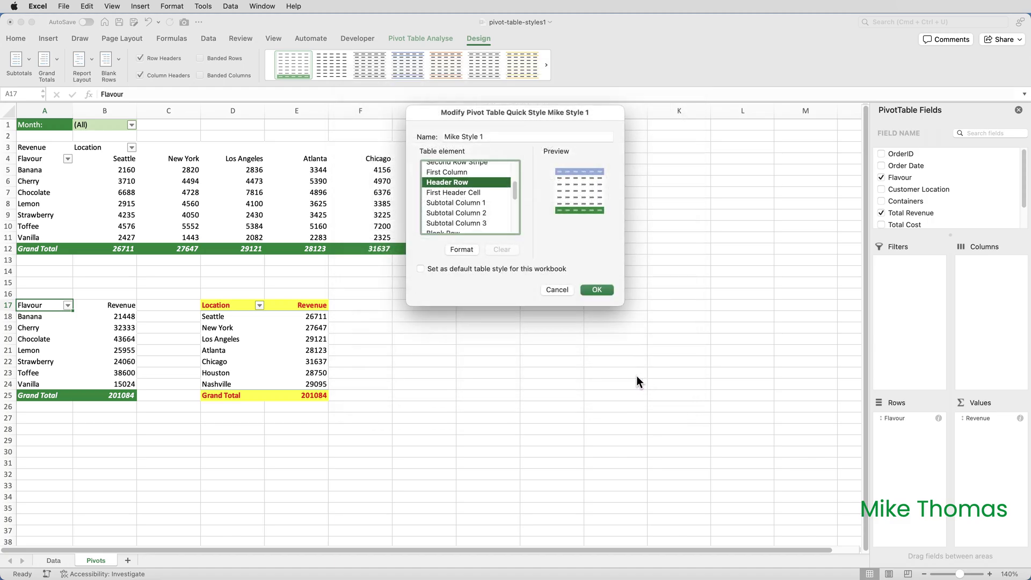
click(600, 289)
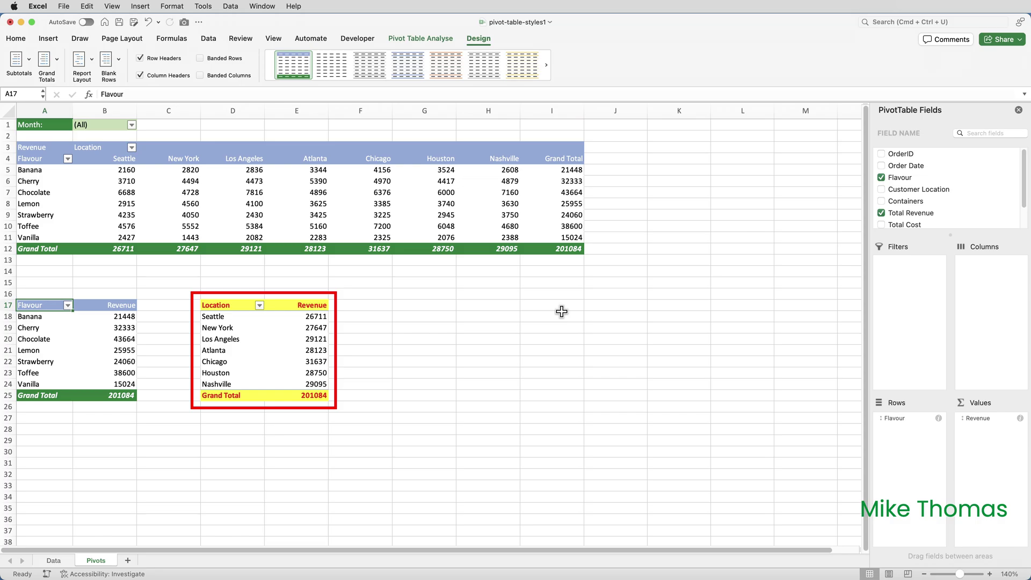
Apply Mike Style 1 to the Location pivot, then select its header cells D17:E17 on Home.
click(228, 327)
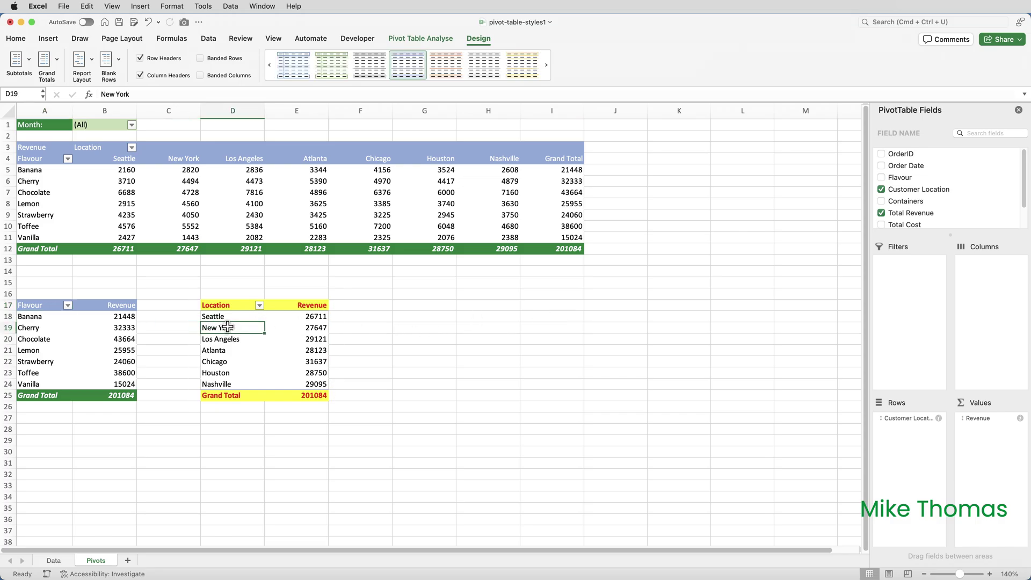
click(409, 82)
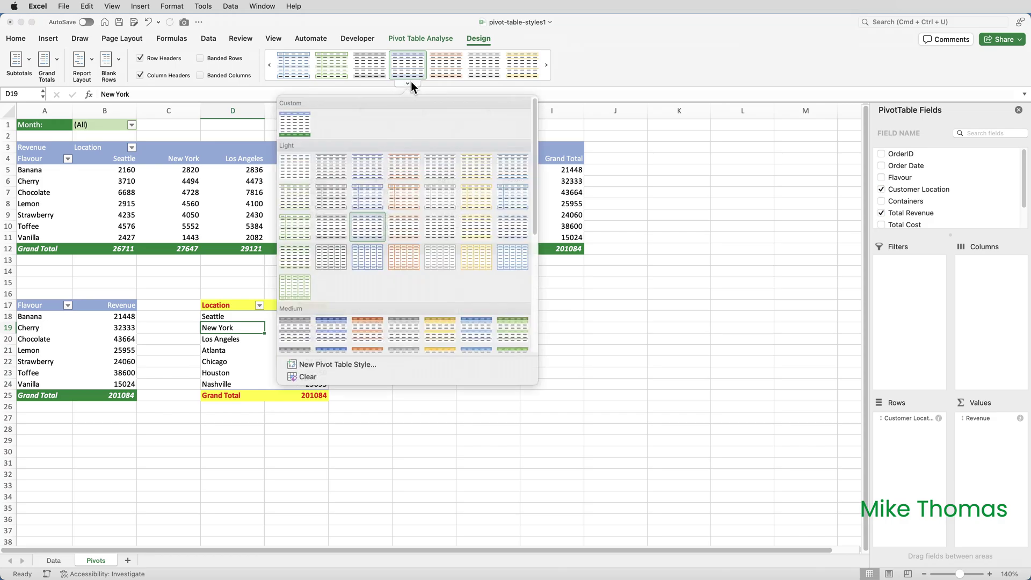
click(290, 128)
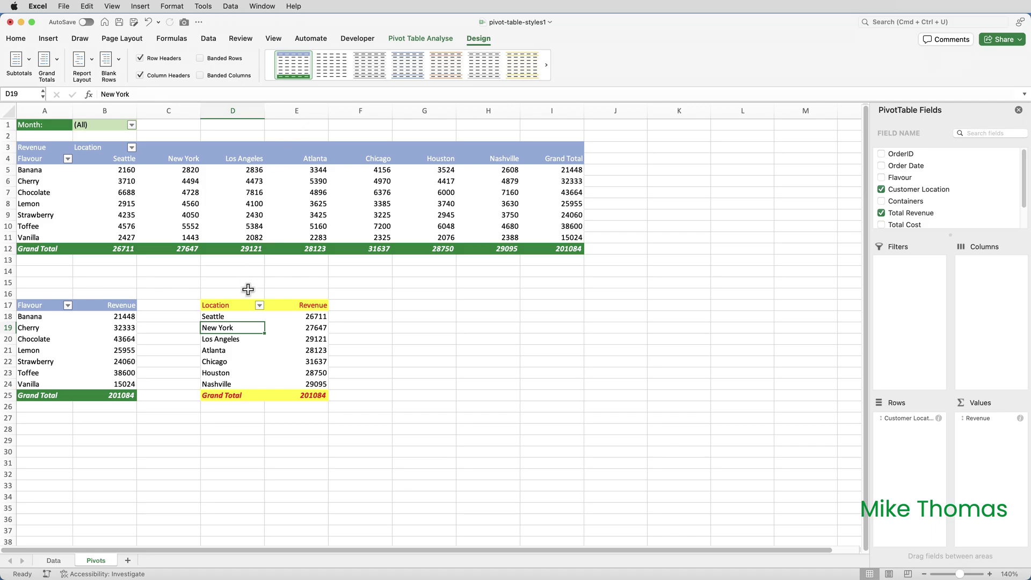
click(238, 304)
drag(238, 305, 290, 305)
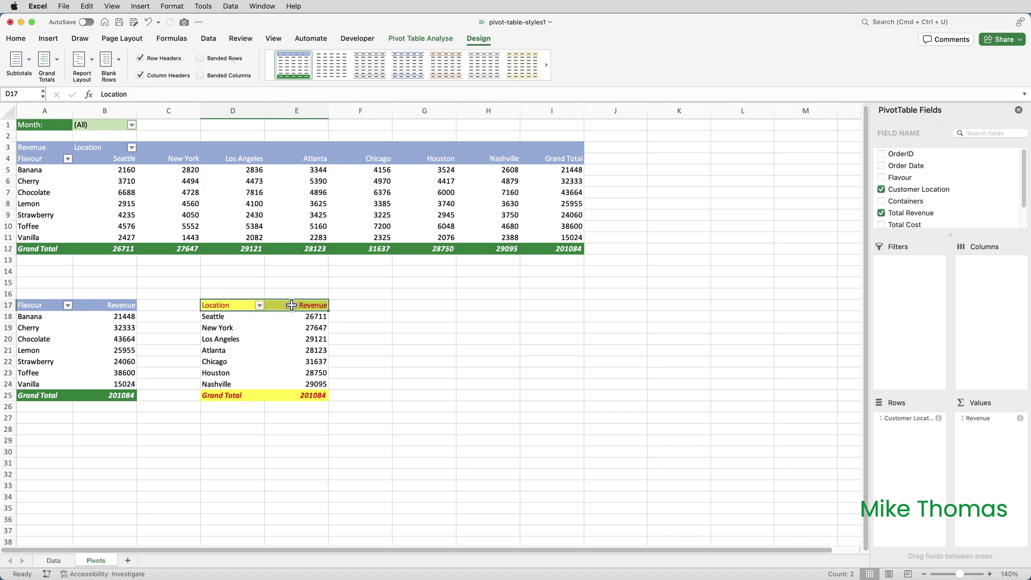
click(24, 38)
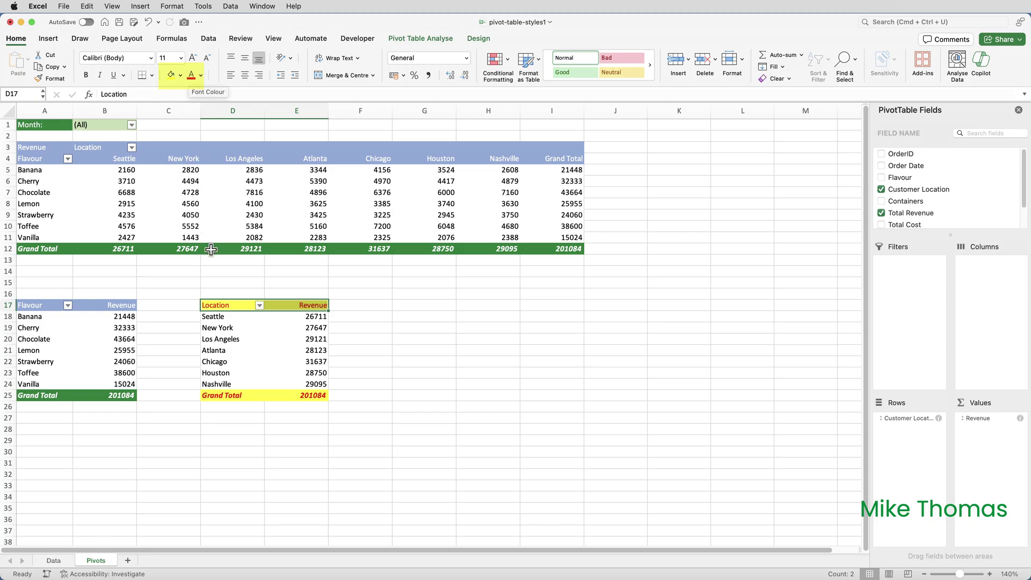
Reapply Mike Style 1 to the Location pivot using Apply and Clear Formatting.
click(256, 319)
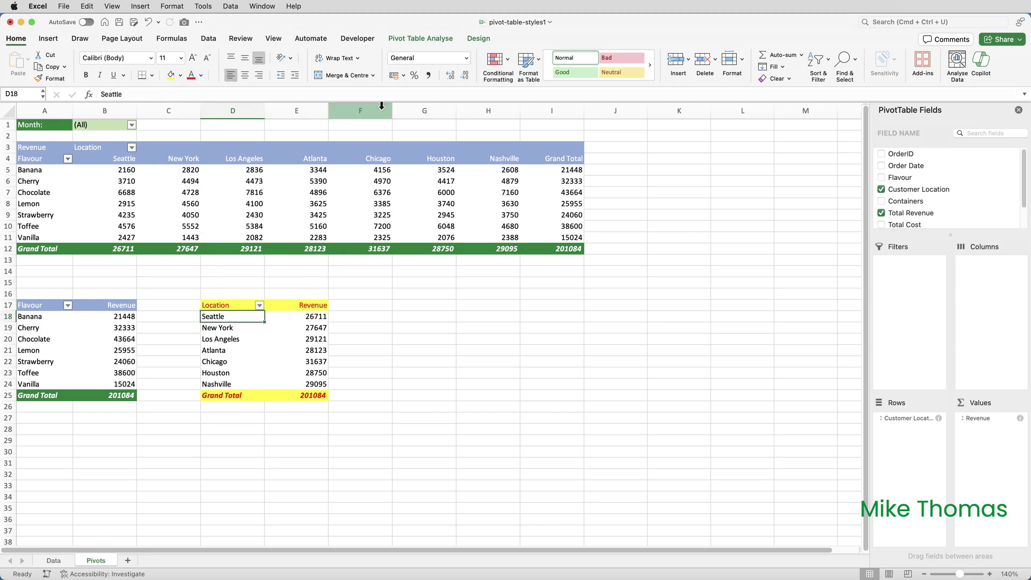
click(478, 39)
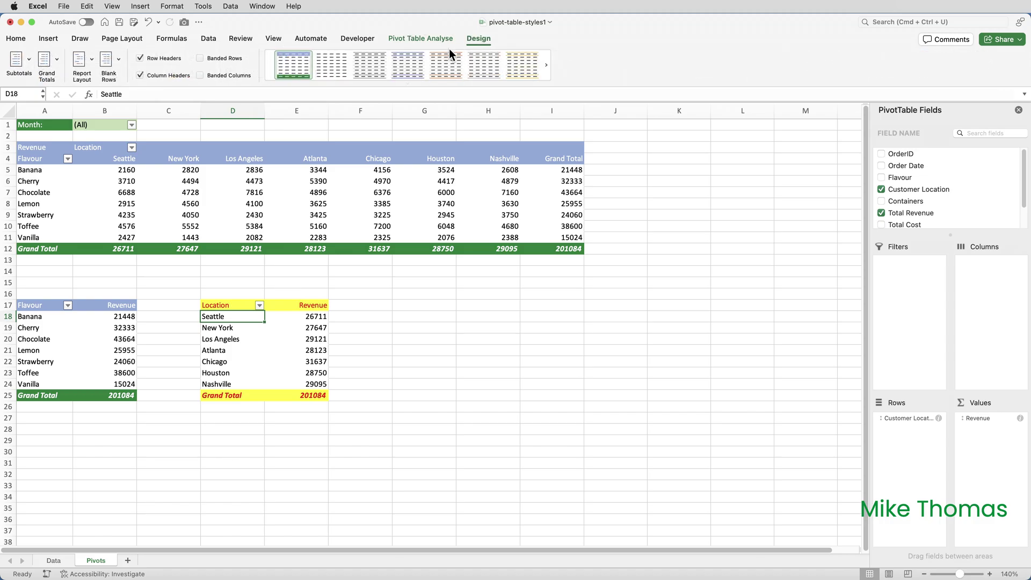
click(408, 83)
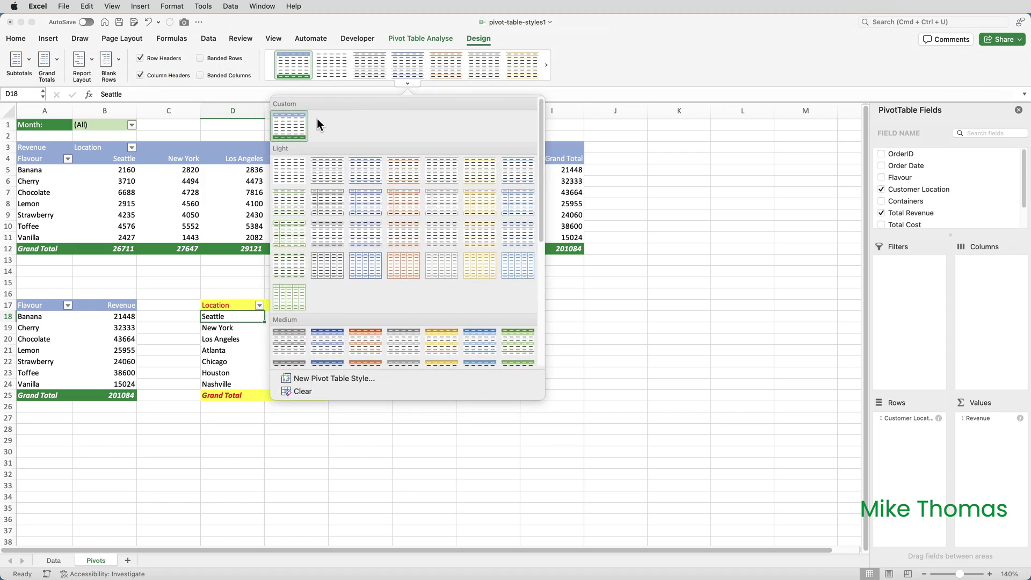
right_click(290, 129)
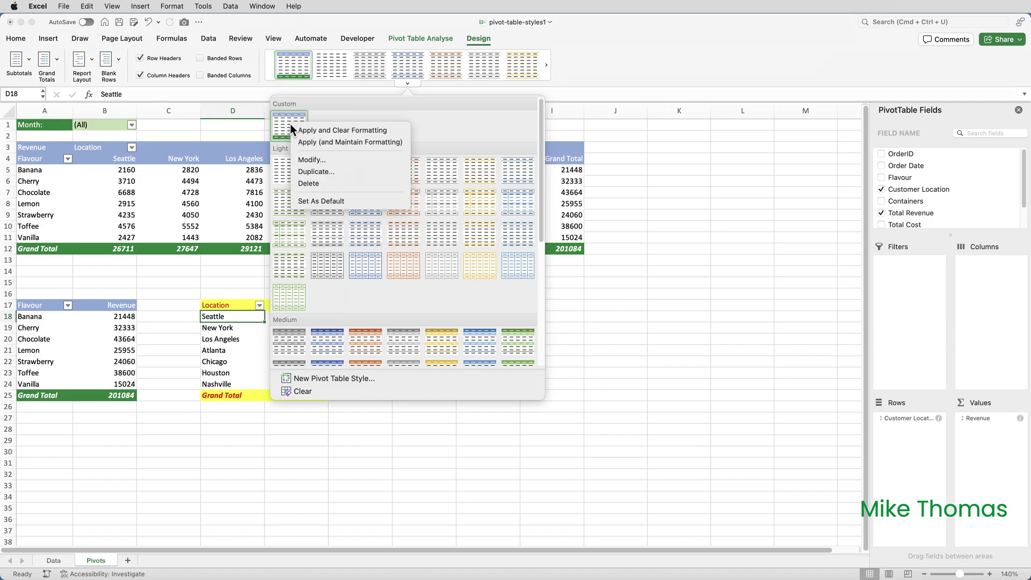
click(316, 130)
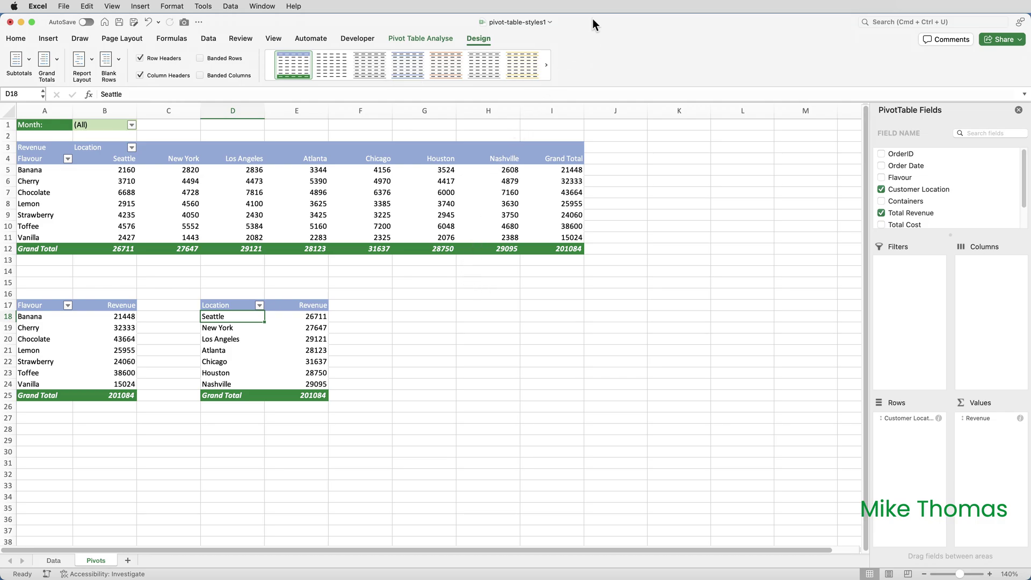
drag(592, 18, 672, 415)
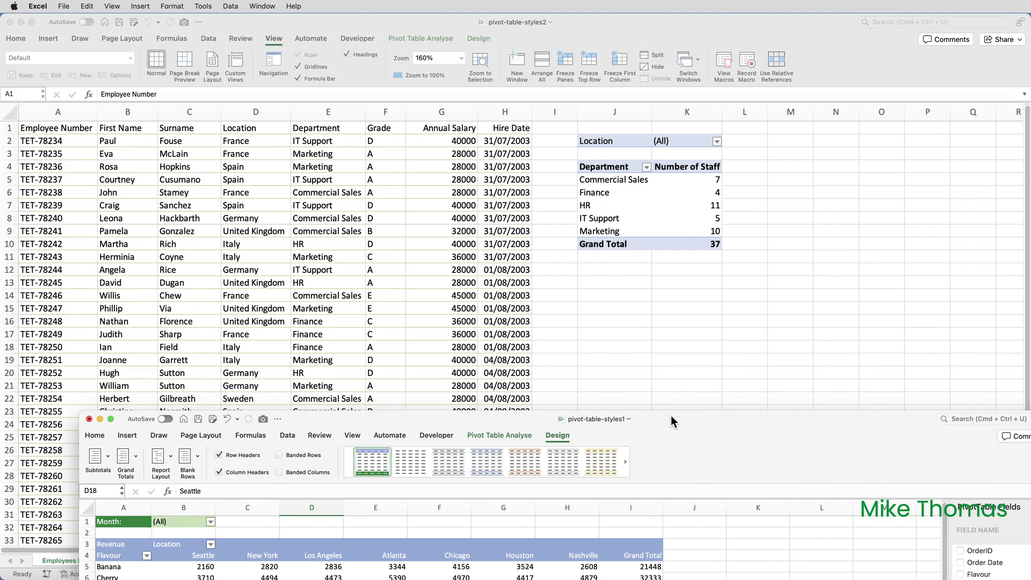
drag(671, 414, 591, 24)
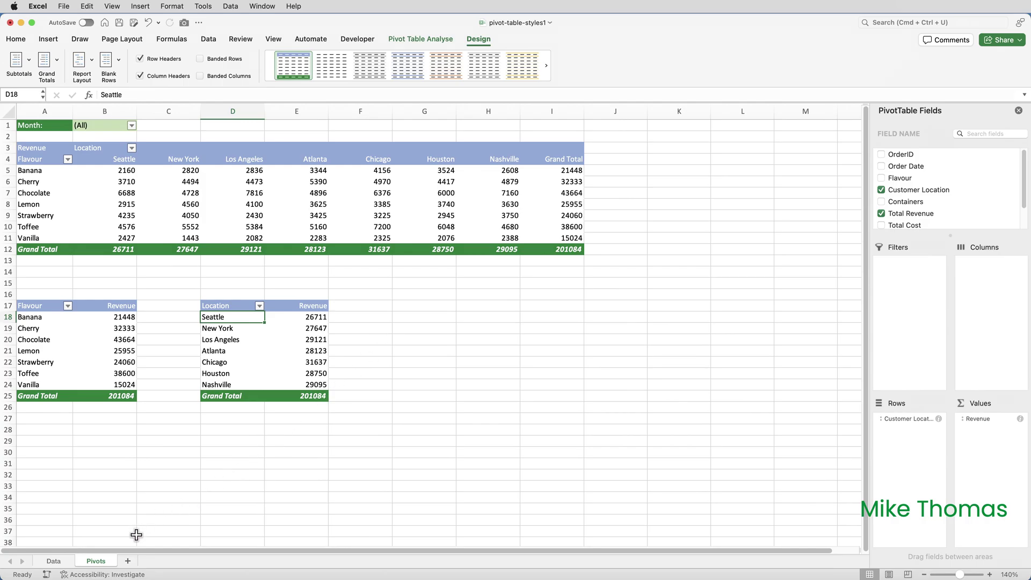
Copy the Pivots sheet into pivot-table-styles2.xlsx, placing the copy before Employees List.
right_click(100, 567)
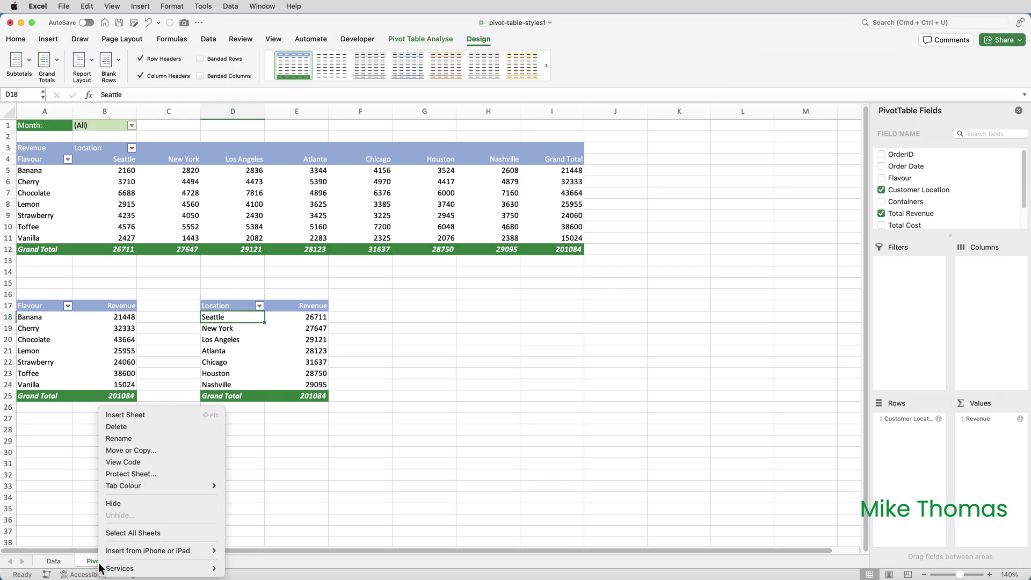
click(143, 450)
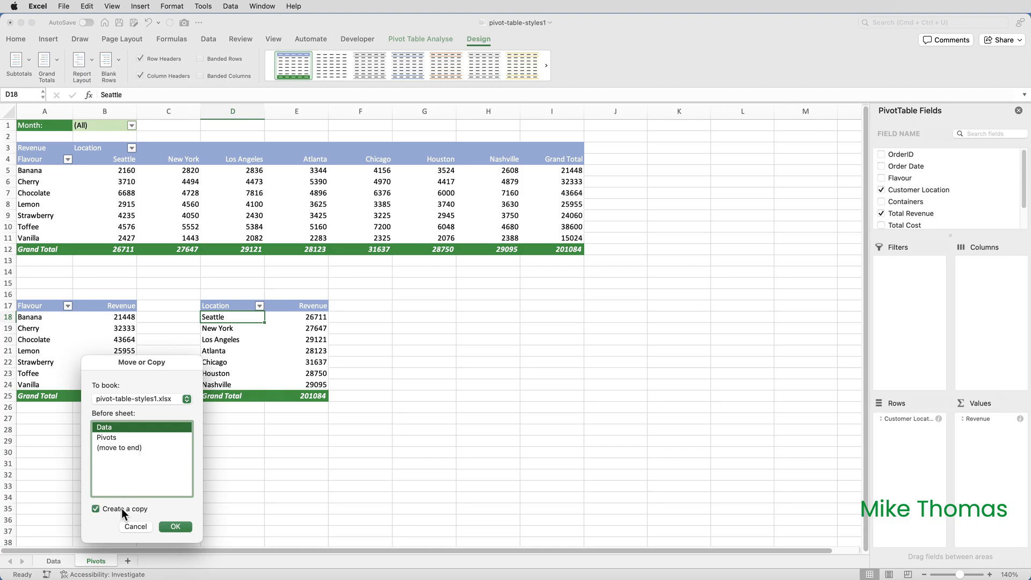
click(150, 397)
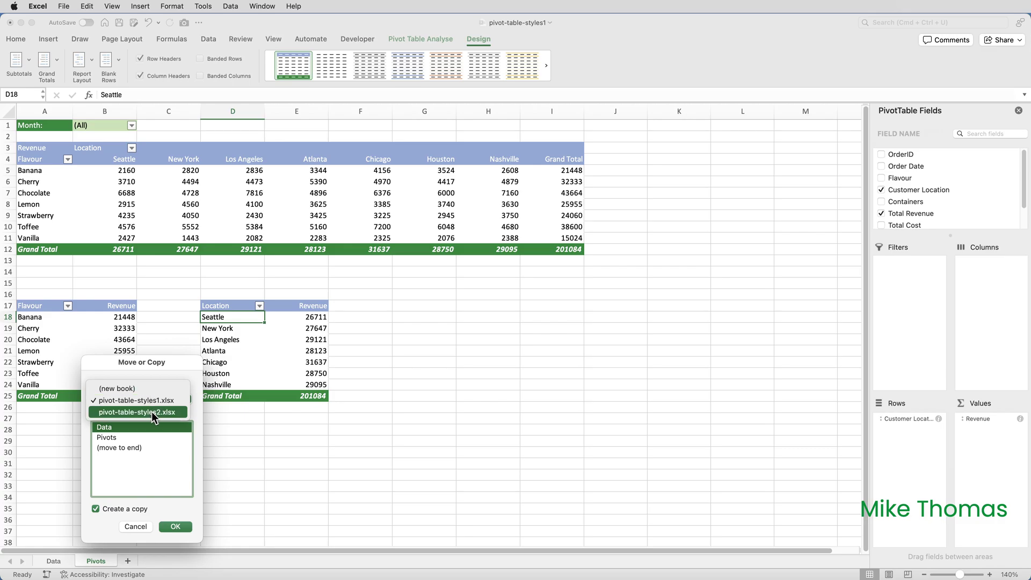
click(151, 411)
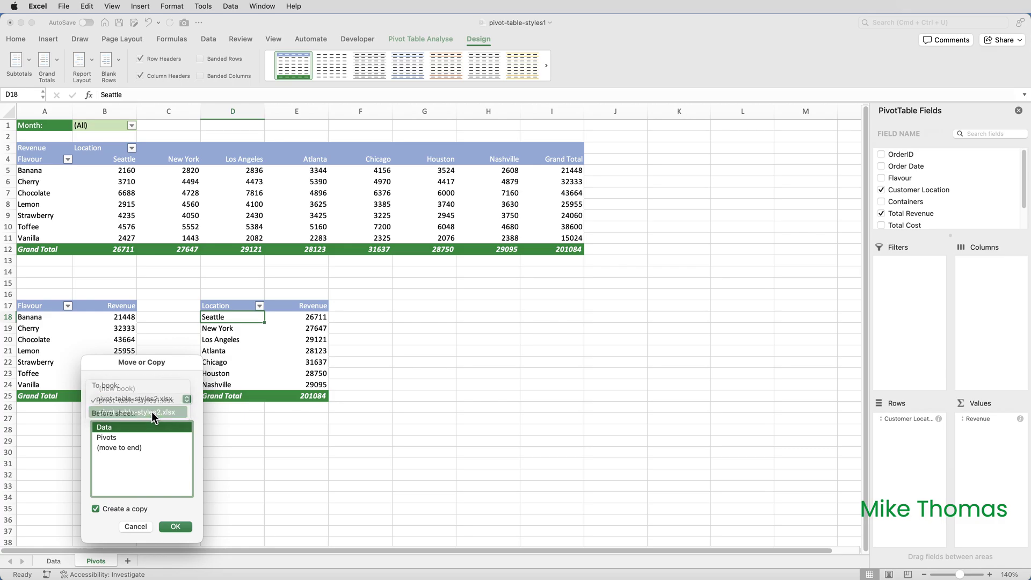
click(177, 526)
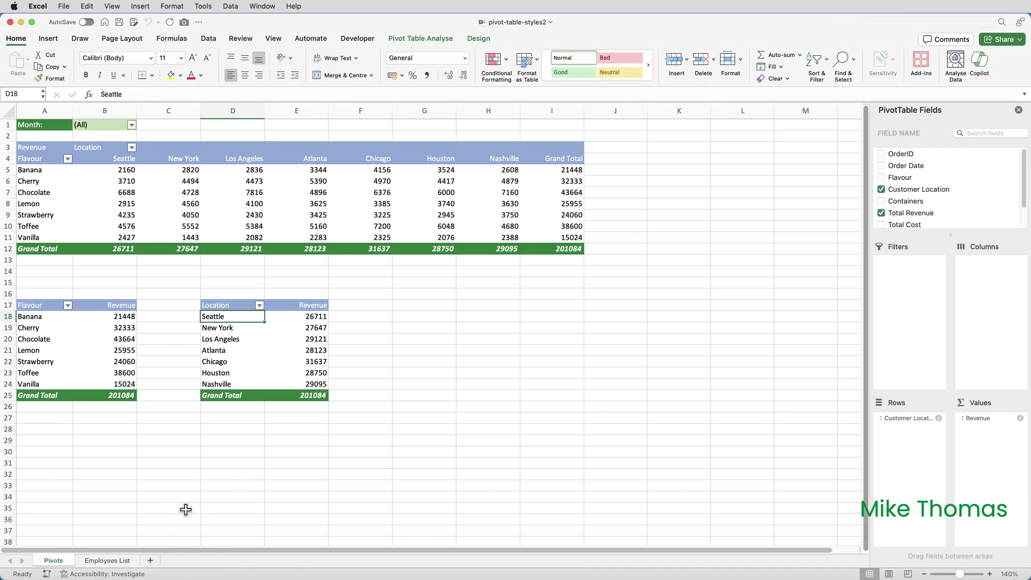
Delete the copied Pivots sheet from pivot-table-styles2.
right_click(61, 565)
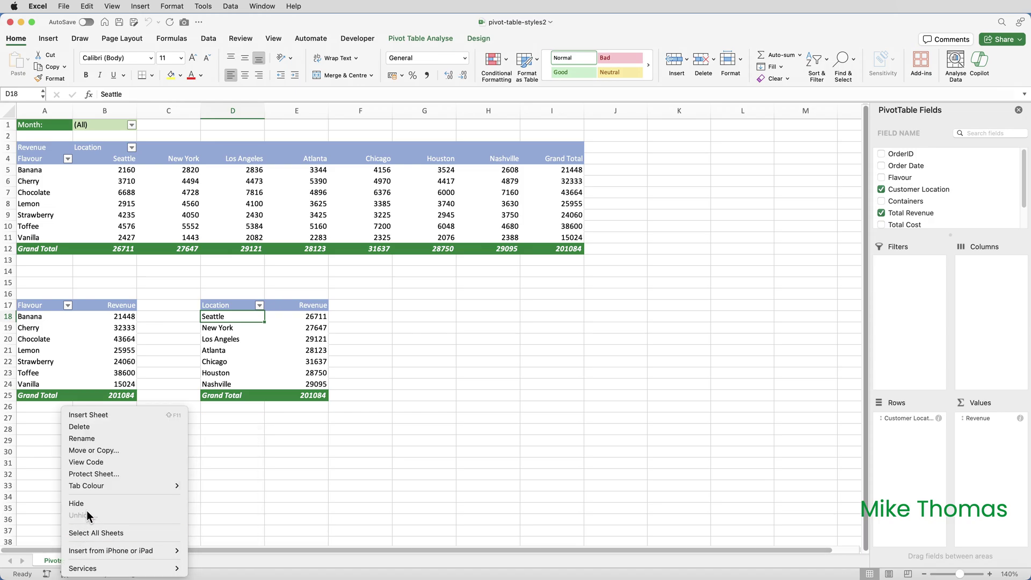
click(98, 427)
click(547, 227)
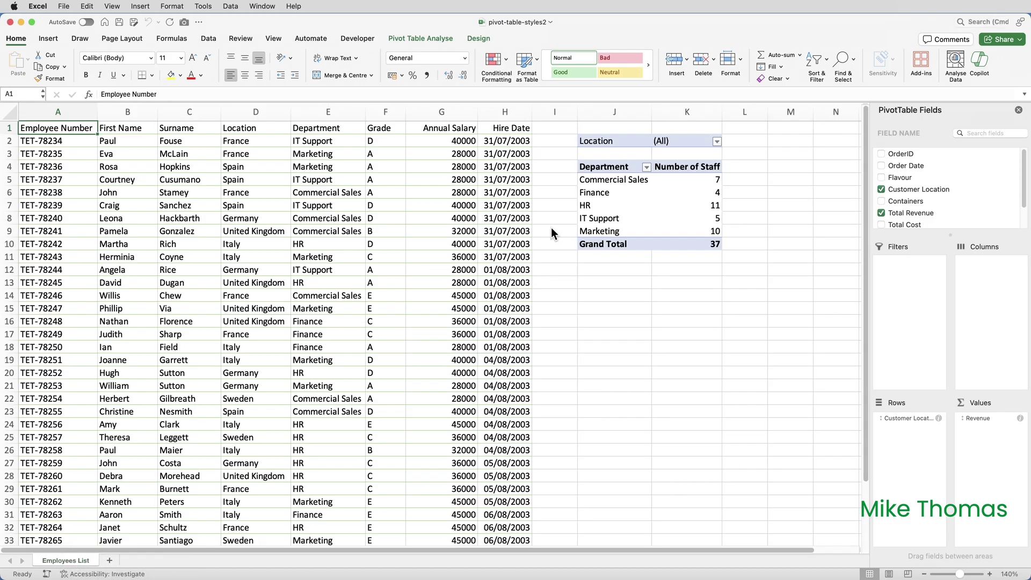
click(614, 295)
Apply the custom Mike Style 1 to the department staff-count pivot on Employees List.
click(615, 141)
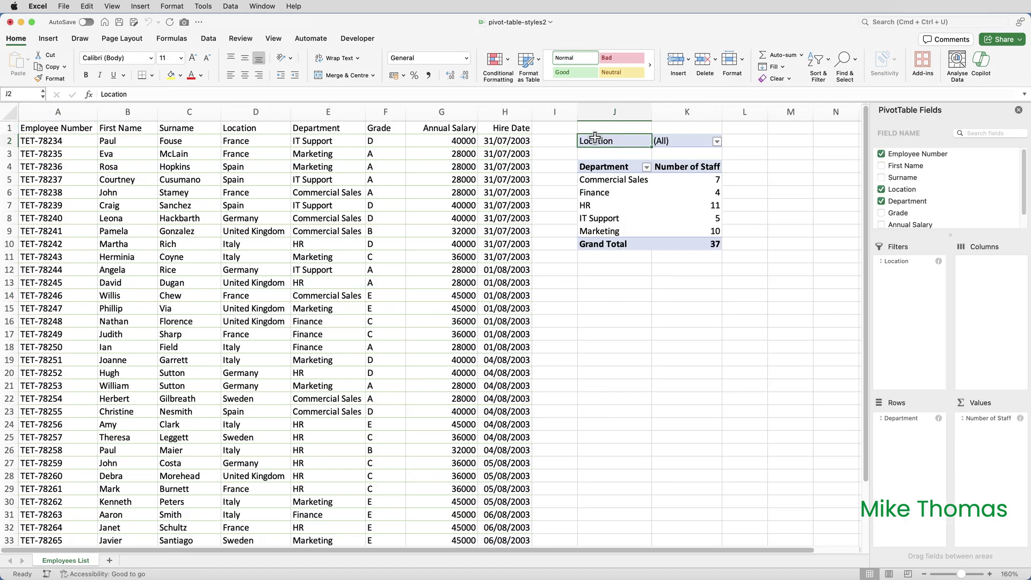
click(485, 39)
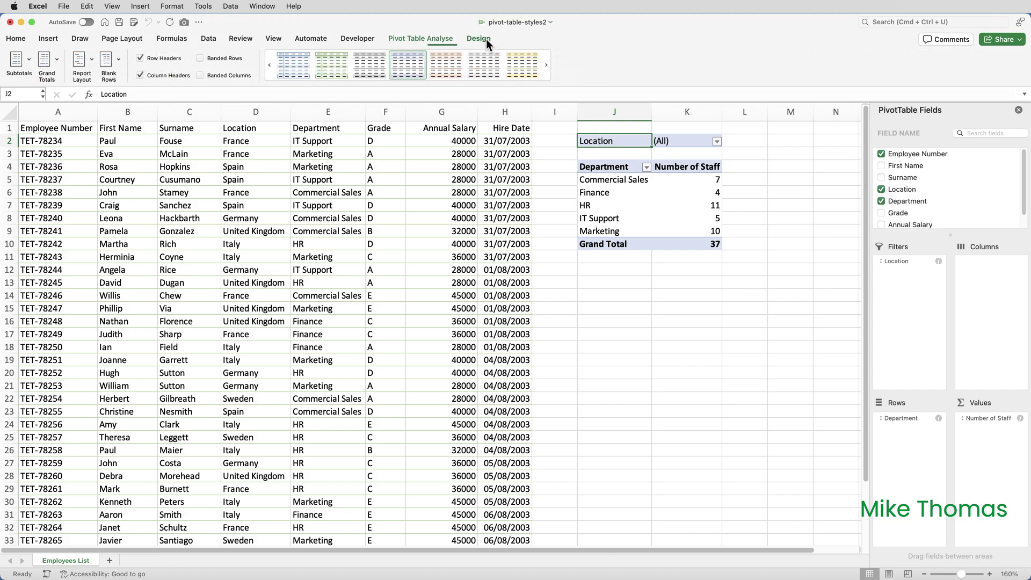
click(408, 83)
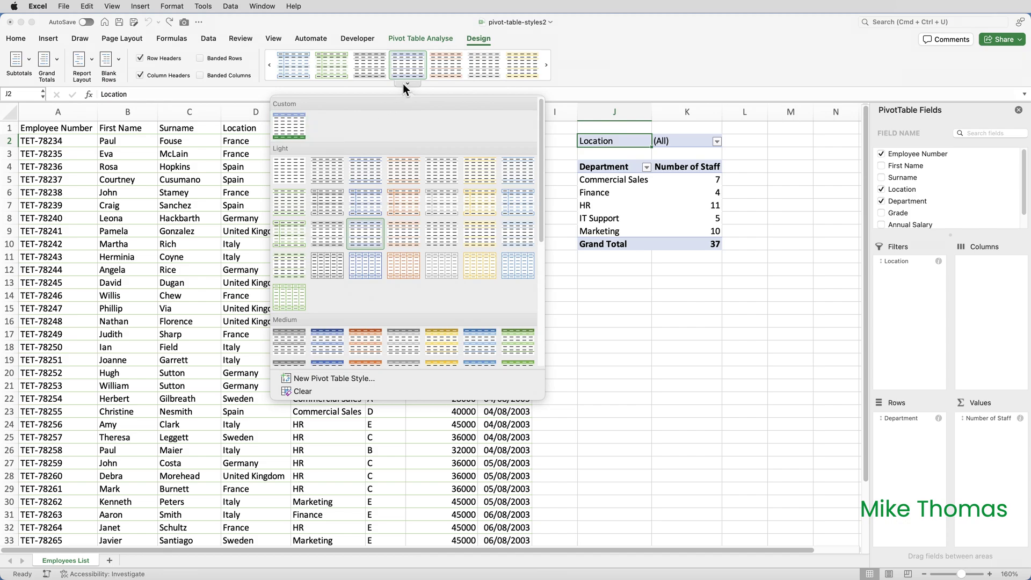
click(292, 121)
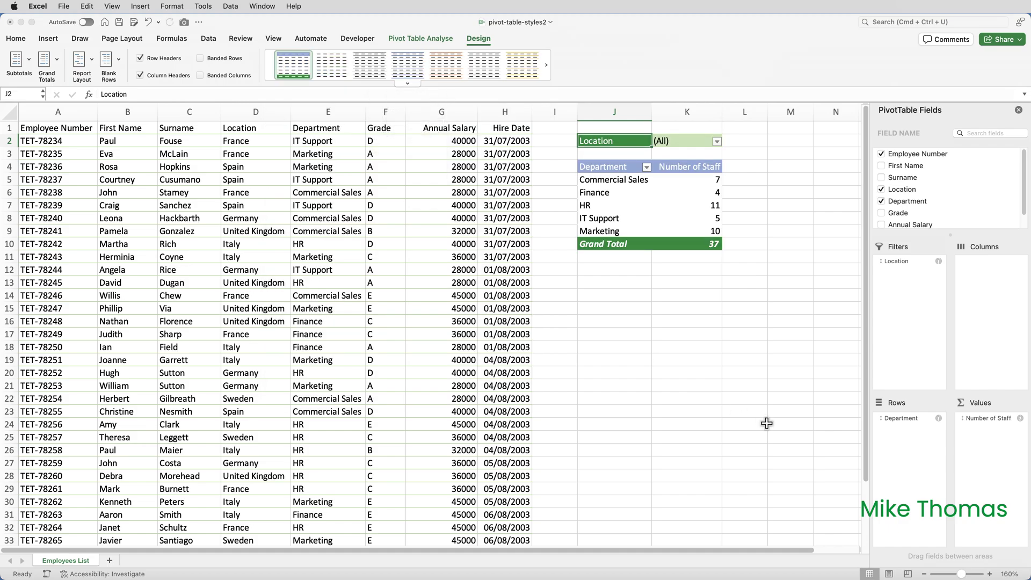